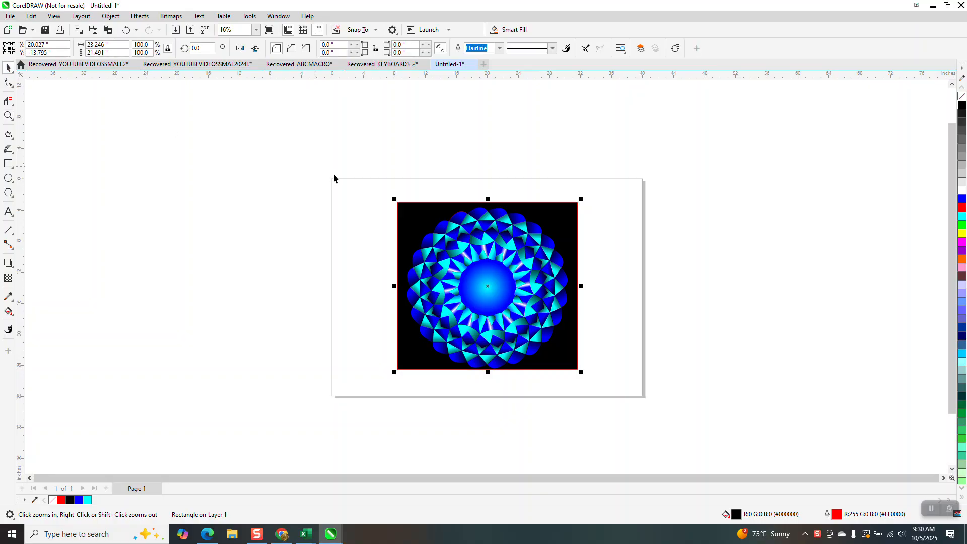
- Move the whole finished blue mandala with its black background off the drawing page to the right
{"action": "left_click_drag", "start_coordinate": [334, 177], "coordinate": [600, 383]}
{"action": "left_click_drag", "start_coordinate": [539, 301], "coordinate": [676, 287]}
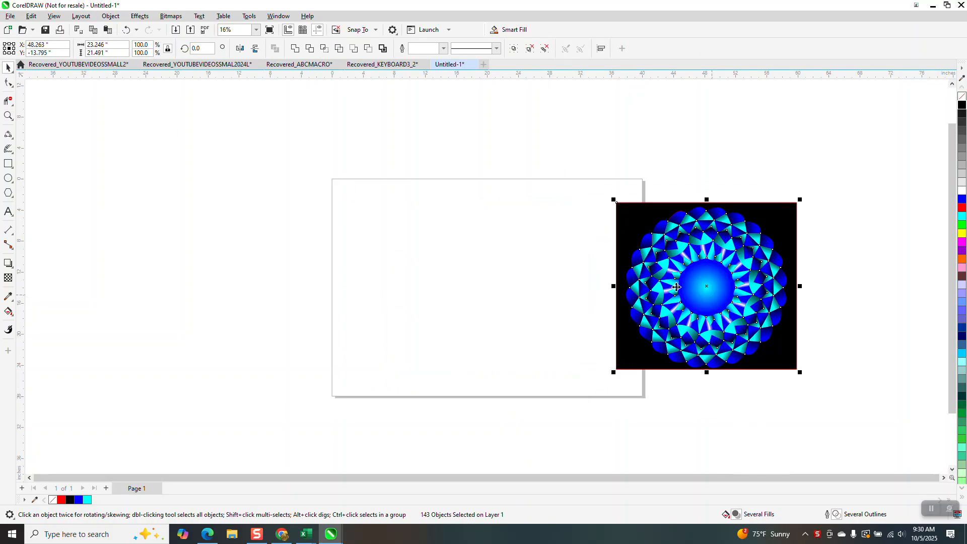
- Draw a 24-sided regular polygon about 16.8 inches wide and center it on the page
{"action": "left_click", "coordinate": [10, 196]}
{"action": "left_click", "coordinate": [45, 195]}
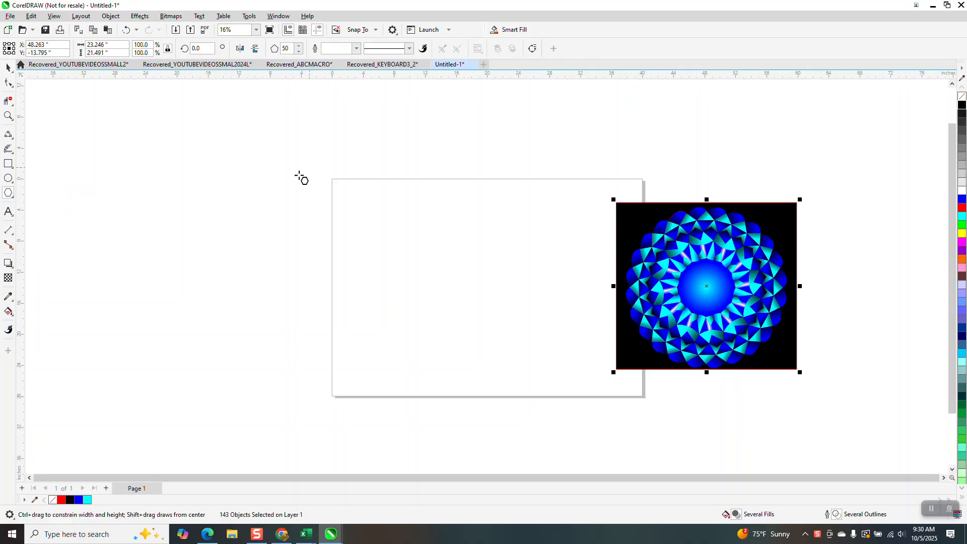
{"action": "double_click", "coordinate": [288, 48]}
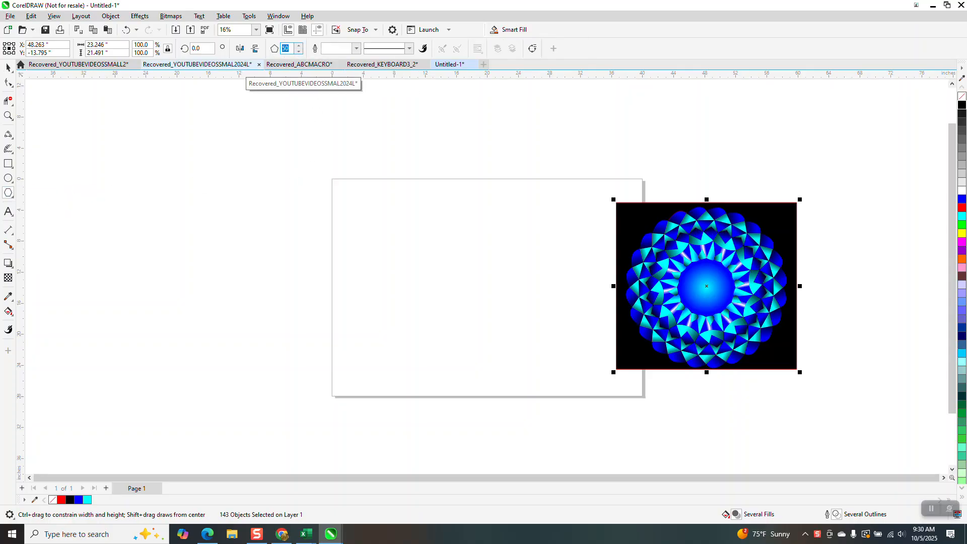
{"action": "type", "text": "24"}
{"action": "key", "text": "Return"}
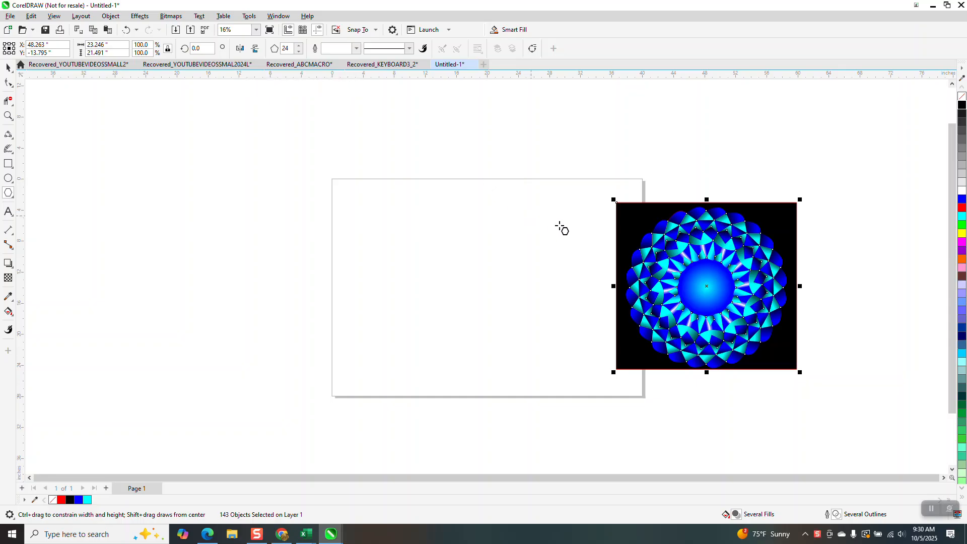
{"action": "left_click_drag", "start_coordinate": [554, 223], "coordinate": [428, 317]}
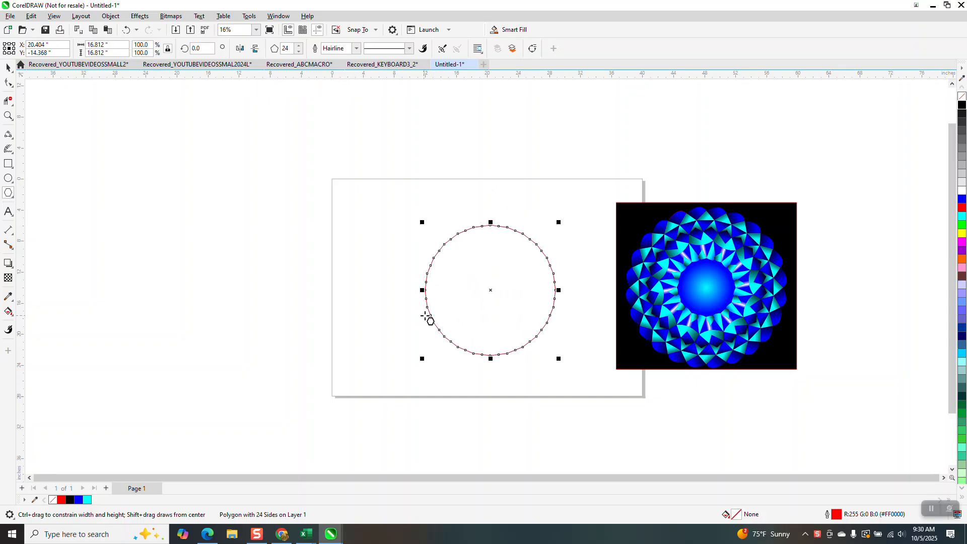
- Reshape the polygon into a shallow 24-pointed zigzag star by pulling its topmost node slightly inward
{"action": "left_click", "coordinate": [8, 116]}
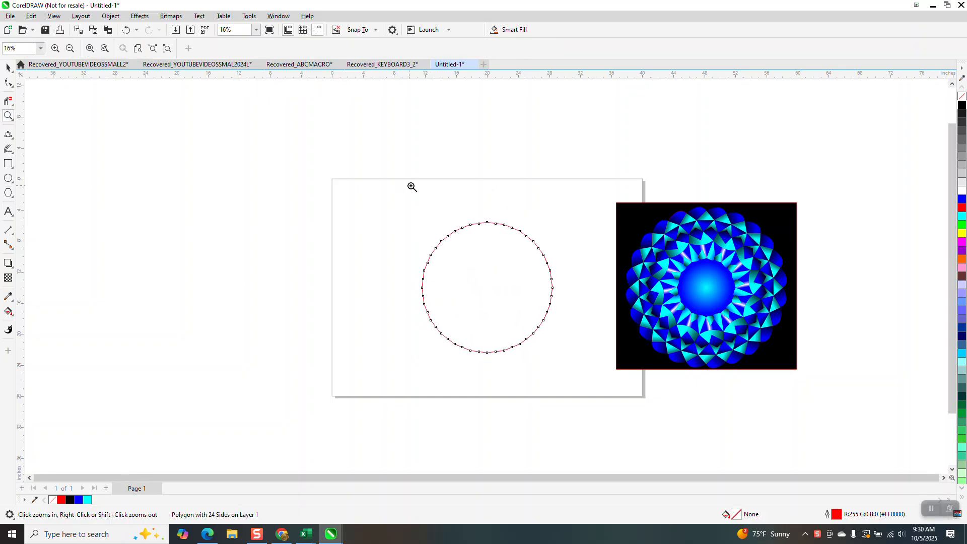
{"action": "left_click_drag", "start_coordinate": [453, 195], "coordinate": [532, 309]}
{"action": "left_click", "coordinate": [8, 82]}
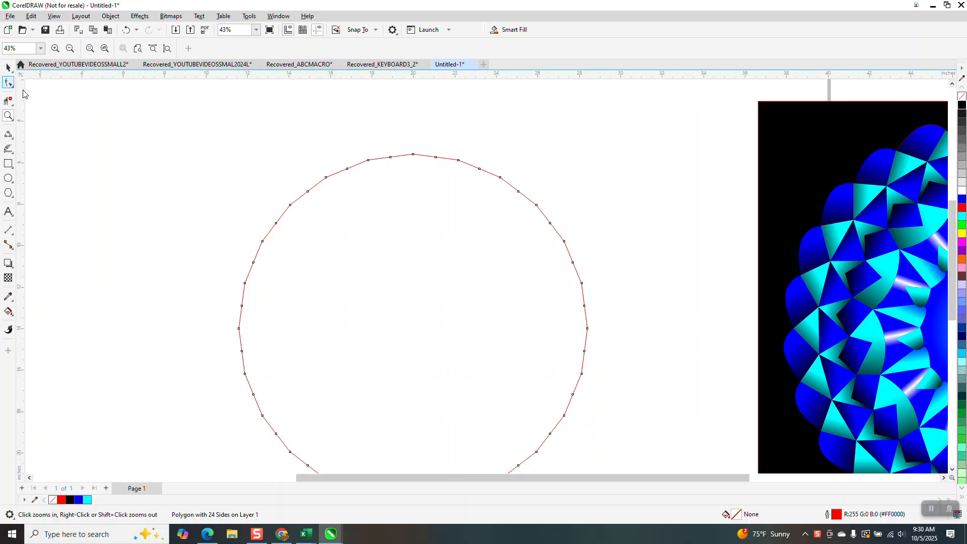
{"action": "left_click", "coordinate": [414, 157]}
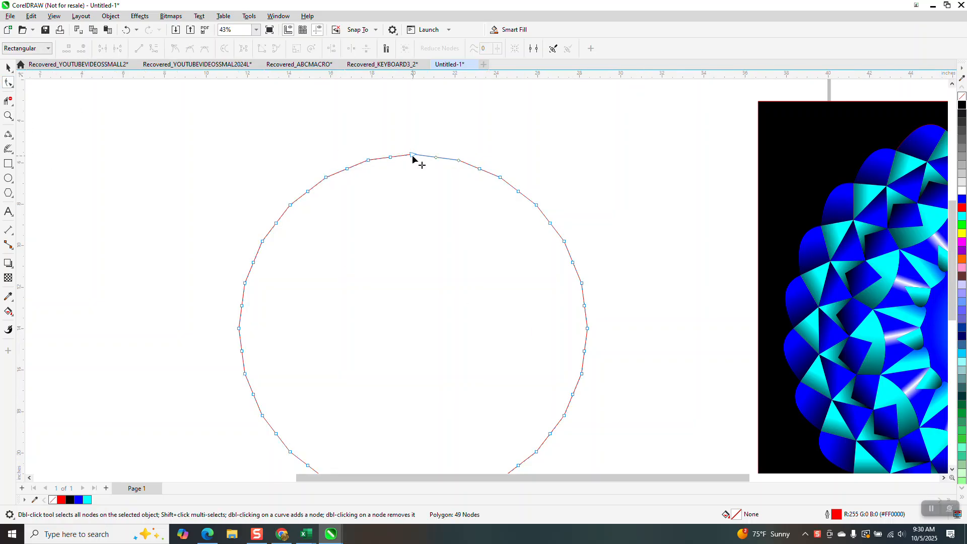
{"action": "left_click_drag", "start_coordinate": [413, 156], "coordinate": [413, 176]}
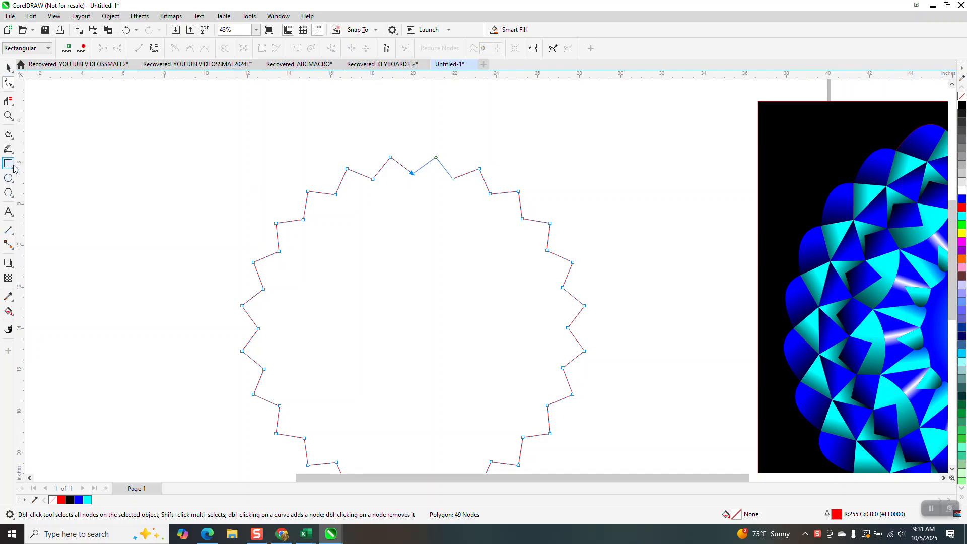
- Draw a 3-point curve arching over the star's top notch, joining the two adjacent points, about 2.18 inches wide and 0.41 inch high
{"action": "left_click", "coordinate": [9, 135]}
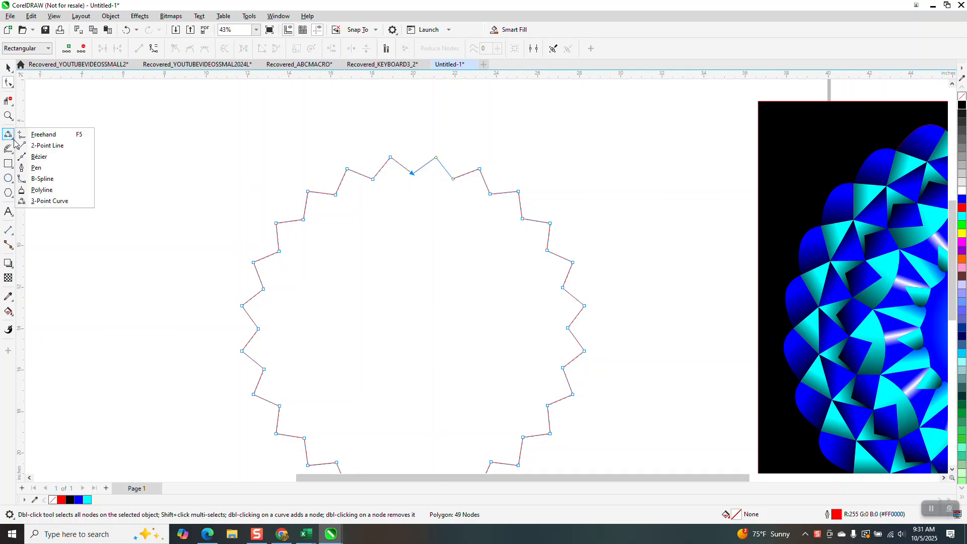
{"action": "left_click", "coordinate": [43, 201]}
{"action": "left_click_drag", "start_coordinate": [434, 157], "coordinate": [392, 157]}
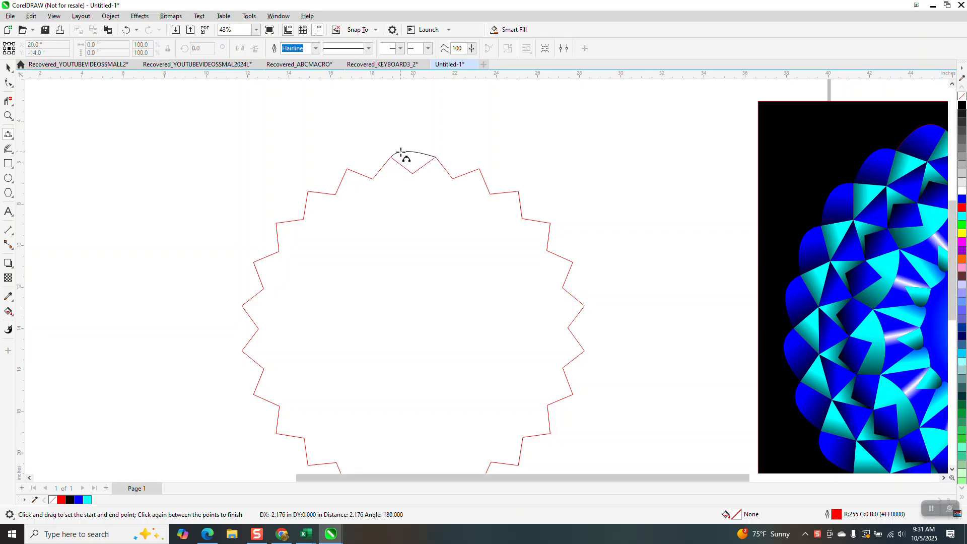
{"action": "left_click", "coordinate": [416, 148]}
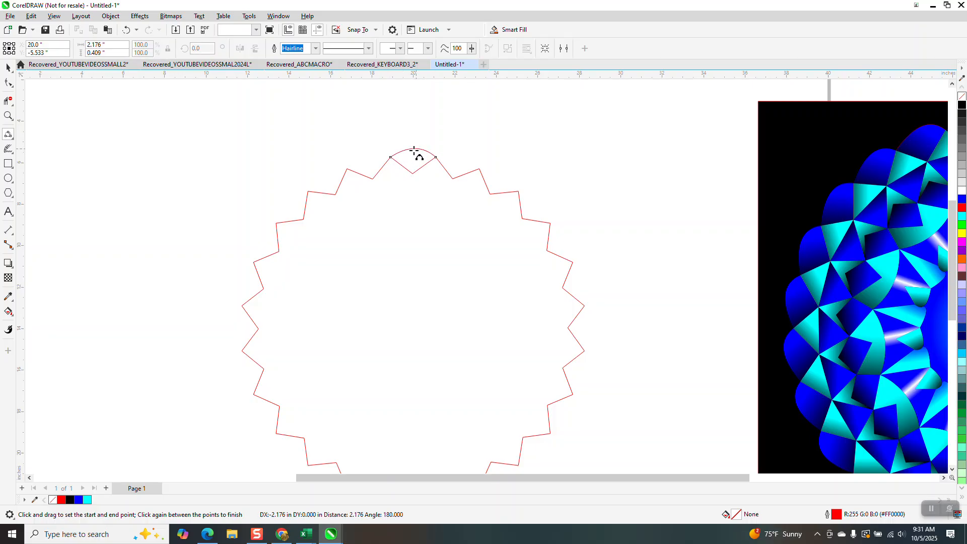
{"action": "left_click", "coordinate": [7, 69]}
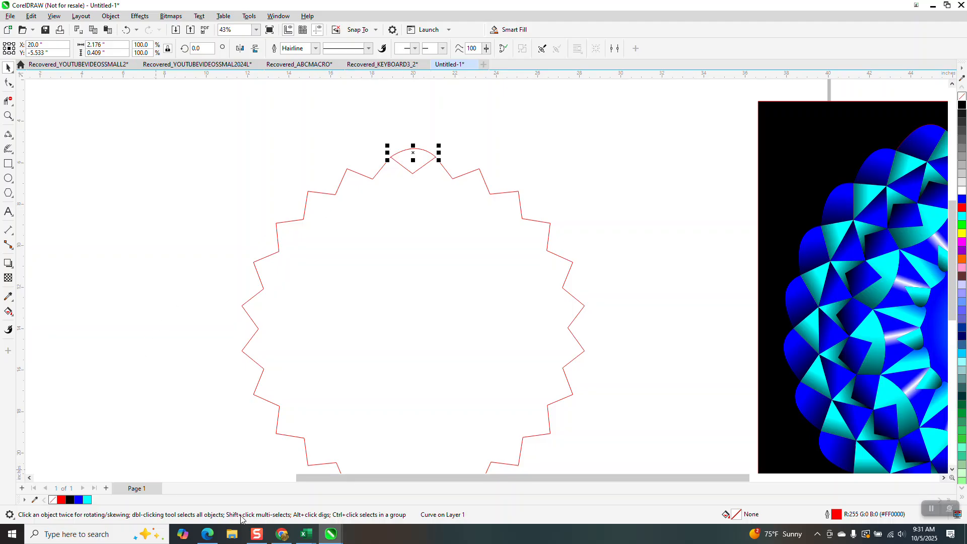
- Use Smart Fill to create a red wedge from the area enclosed by the curve and the top notch
{"action": "key", "text": "s"}
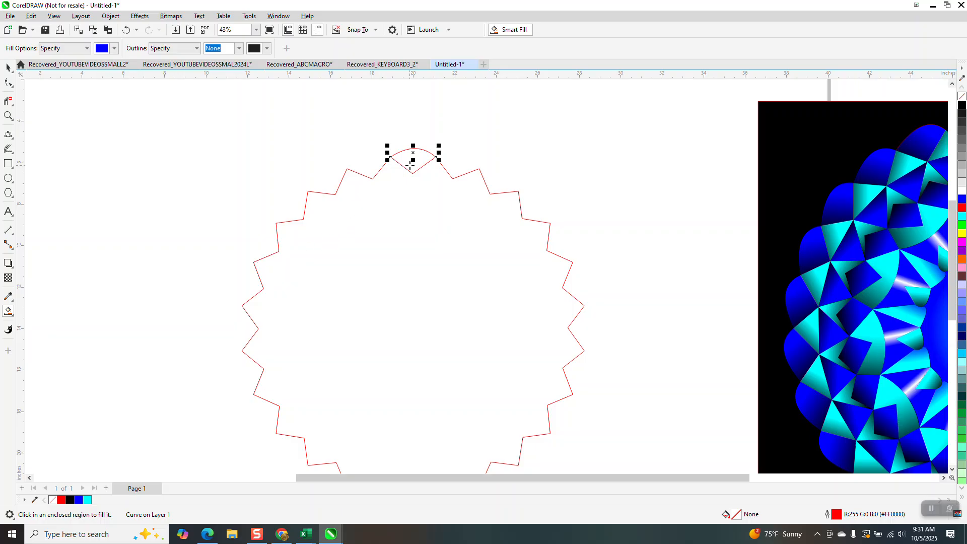
{"action": "left_click", "coordinate": [114, 48]}
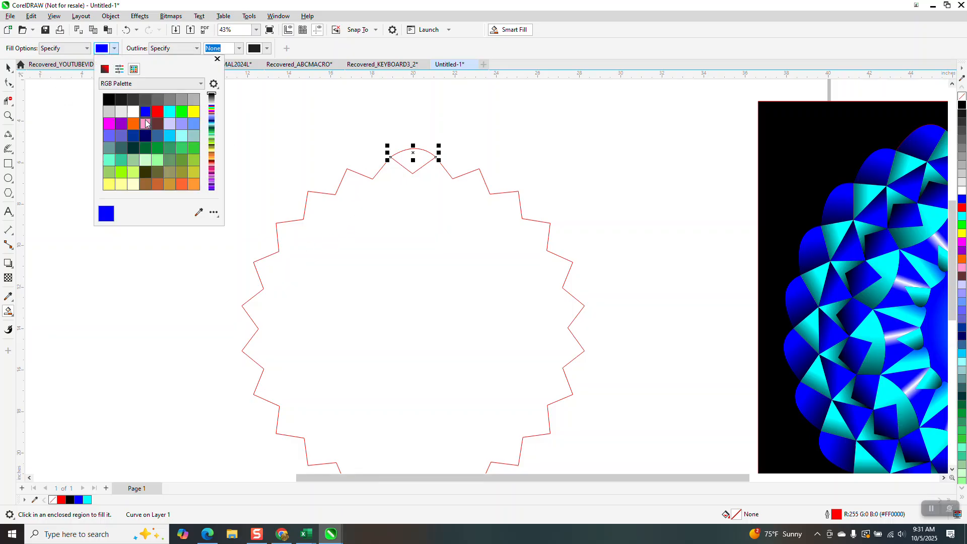
{"action": "left_click", "coordinate": [157, 112]}
{"action": "left_click", "coordinate": [412, 166]}
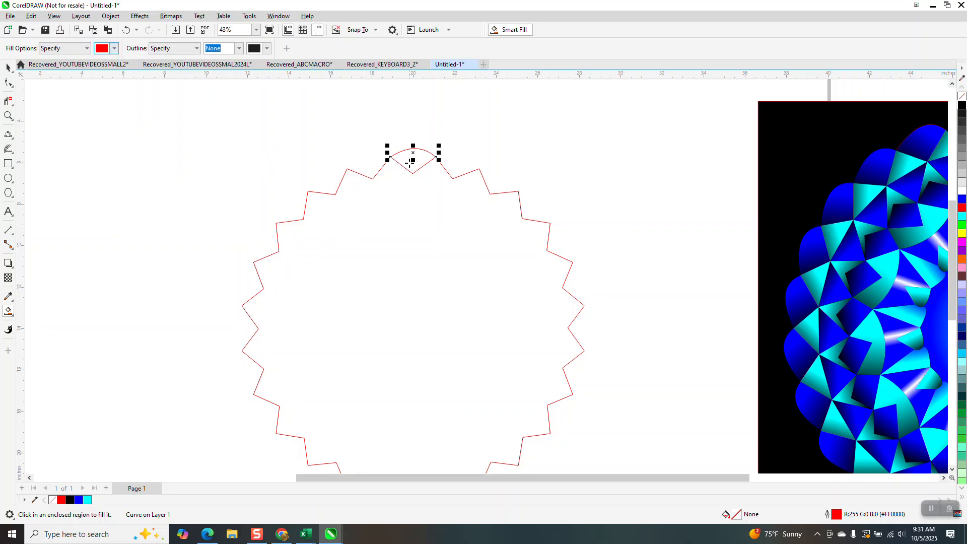
{"action": "left_click", "coordinate": [412, 166]}
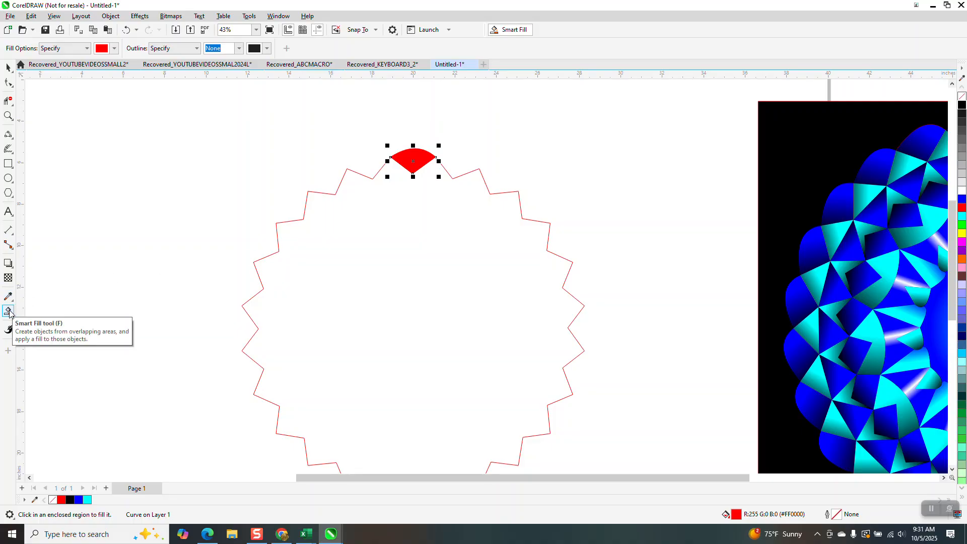
{"action": "left_click", "coordinate": [13, 316]}
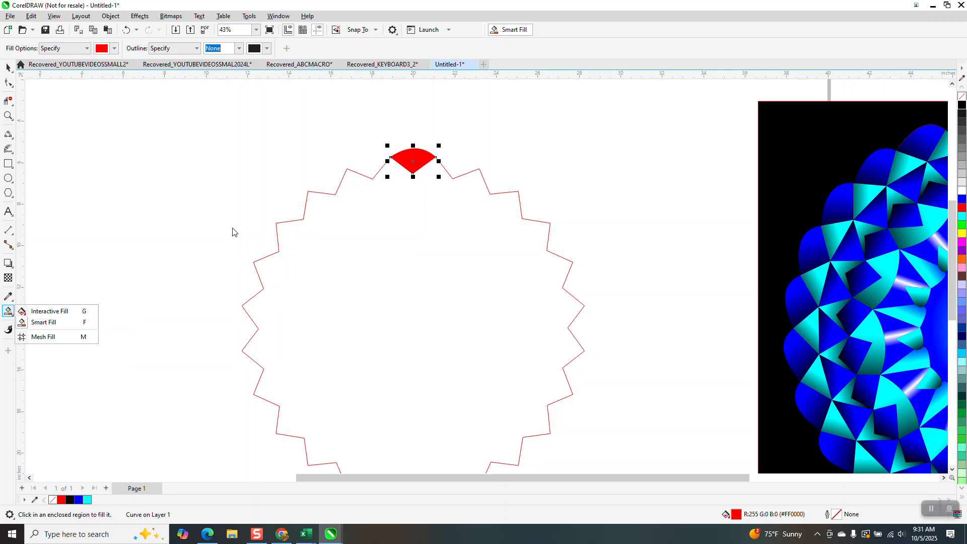
{"action": "left_click", "coordinate": [333, 217]}
{"action": "left_click", "coordinate": [126, 29]}
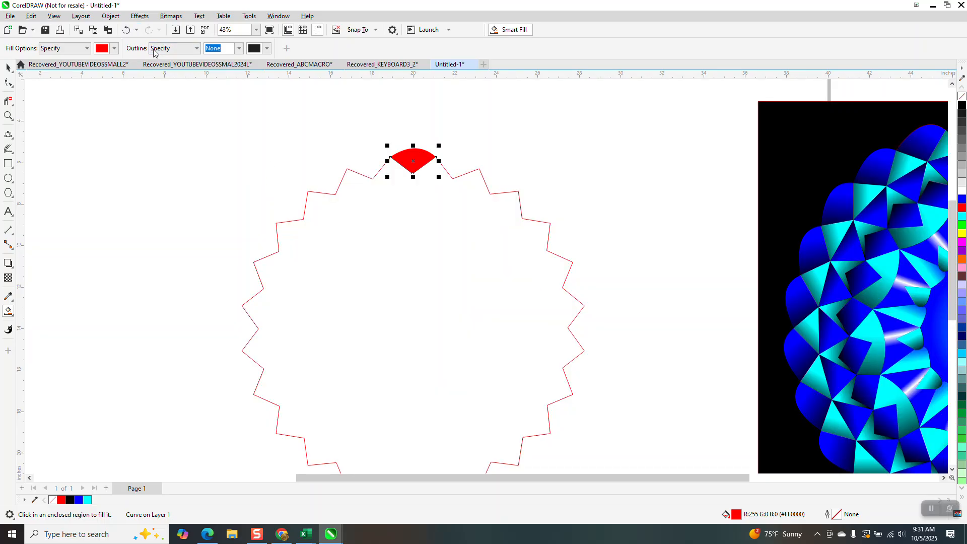
- Apply a linear fountain fill to the wedge, running diagonally from red at its upper right to black at its lower left
{"action": "key", "text": "g"}
{"action": "left_click_drag", "start_coordinate": [407, 165], "coordinate": [392, 174]}
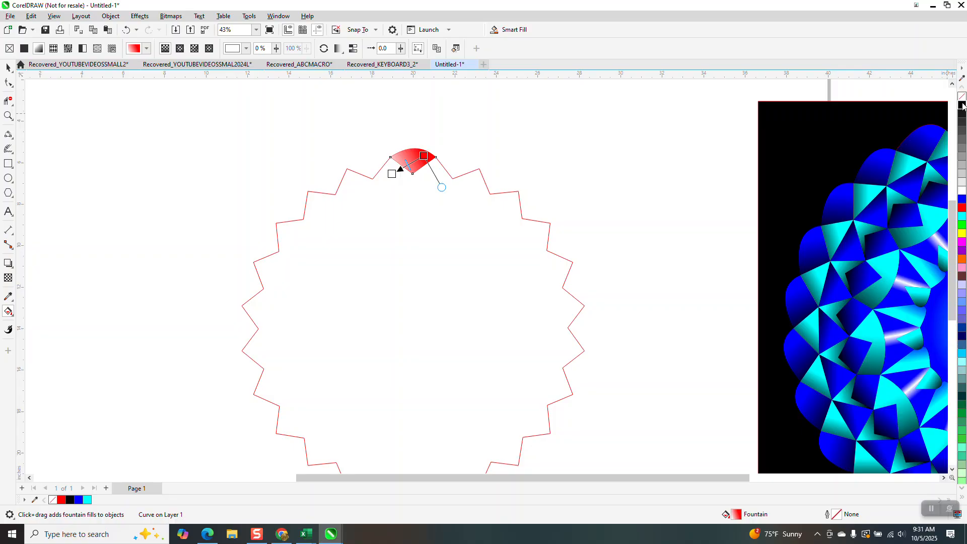
{"action": "left_click_drag", "start_coordinate": [960, 107], "coordinate": [392, 175]}
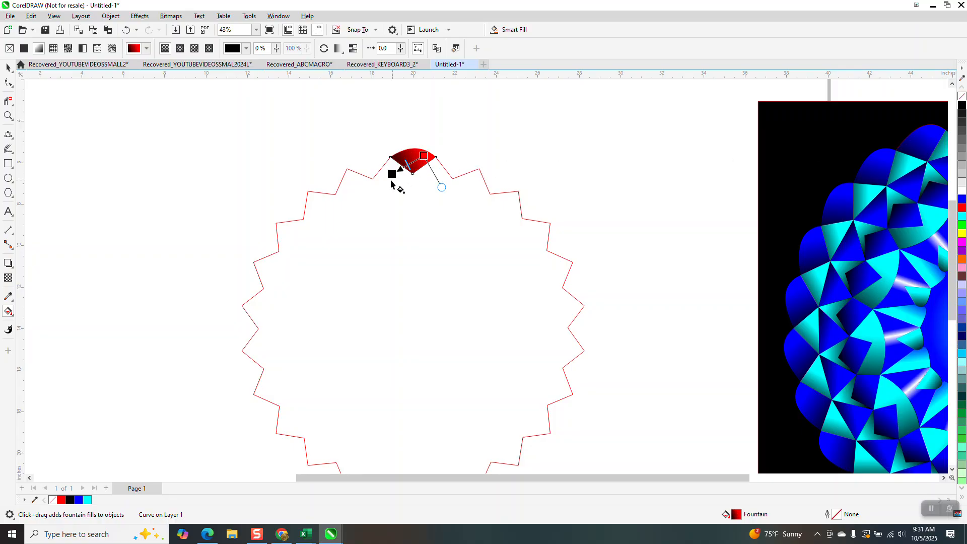
- Rotate the wedge by 15 degrees with 23 copies around the star's center at X 20, Y -14 inches to form a full ring
{"action": "left_click", "coordinate": [7, 67]}
{"action": "scroll", "coordinate": [272, 184], "scroll_direction": "down", "scroll_amount": 1}
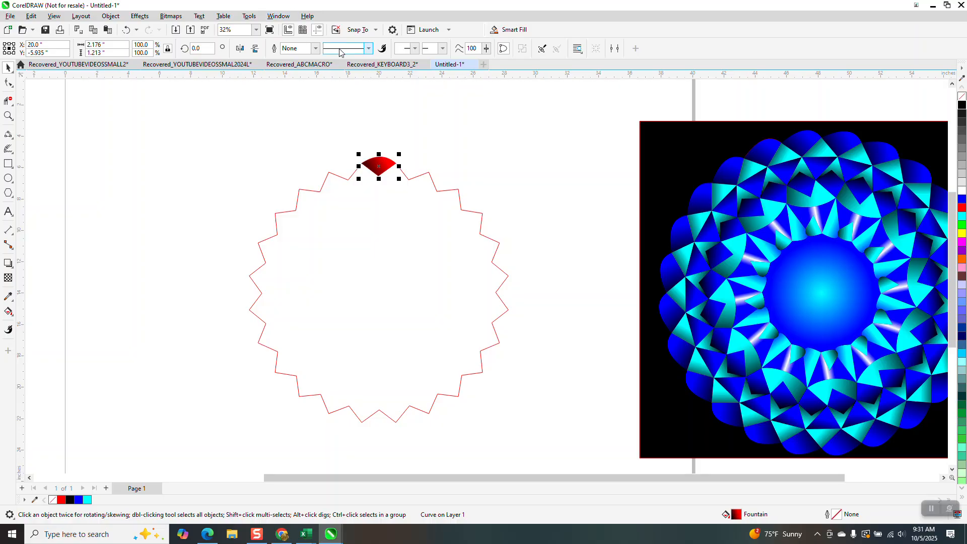
{"action": "left_click", "coordinate": [380, 163]}
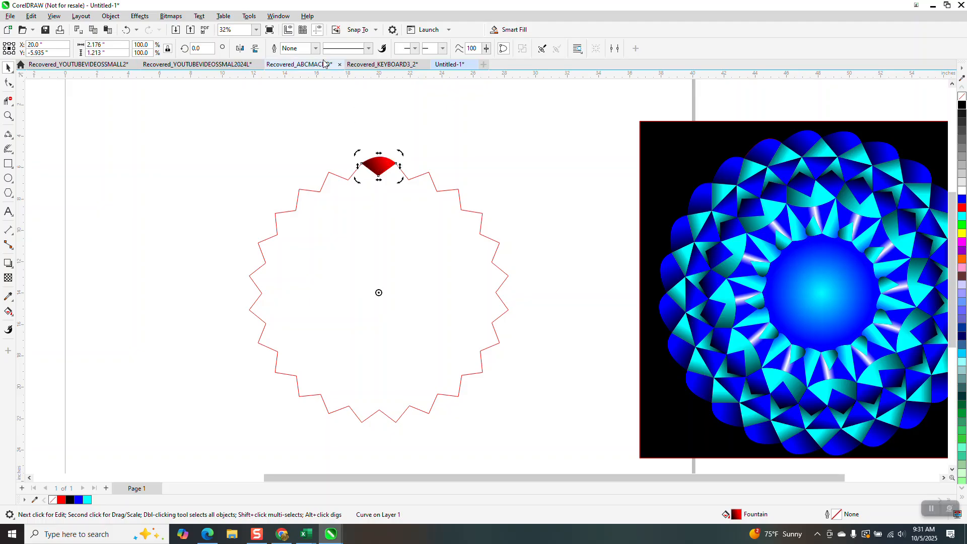
{"action": "left_click", "coordinate": [282, 17]}
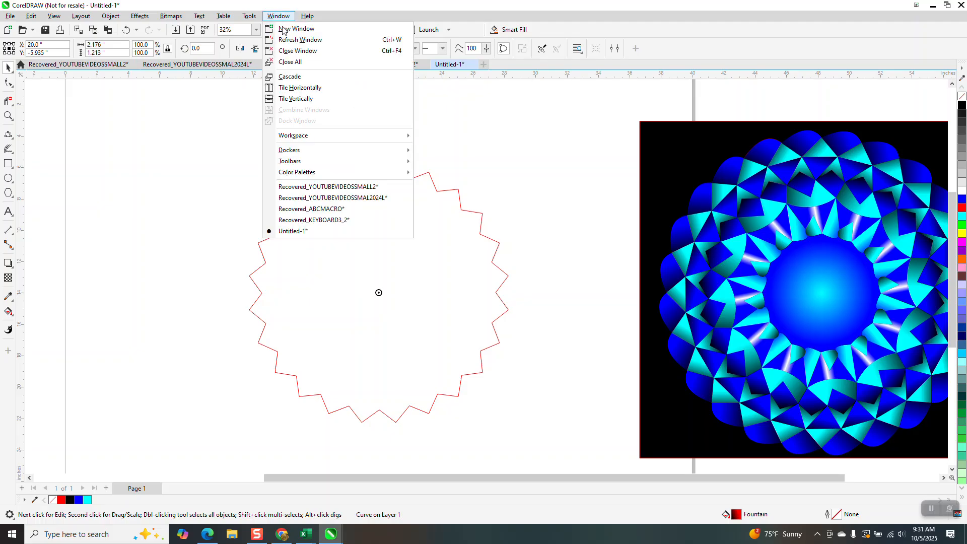
{"action": "mouse_move", "coordinate": [286, 139]}
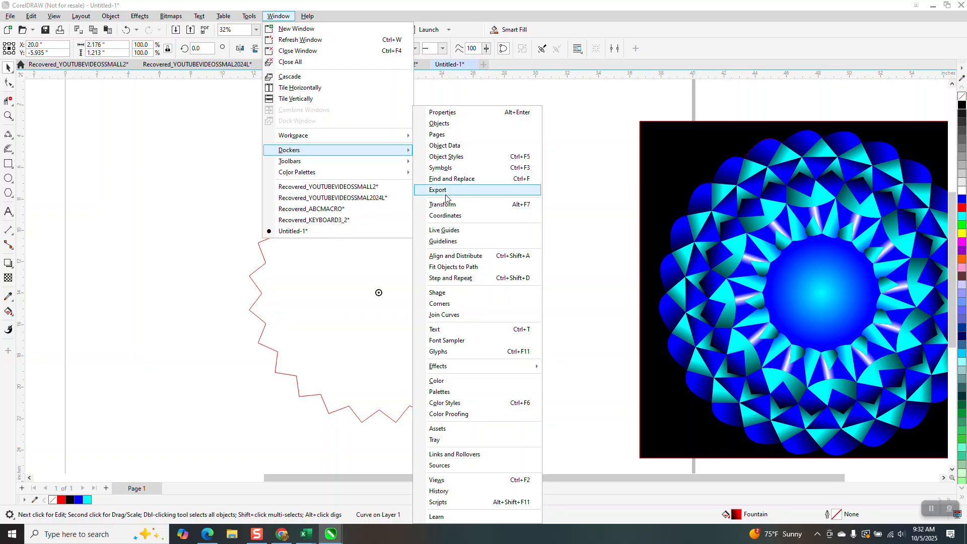
{"action": "left_click", "coordinate": [446, 204]}
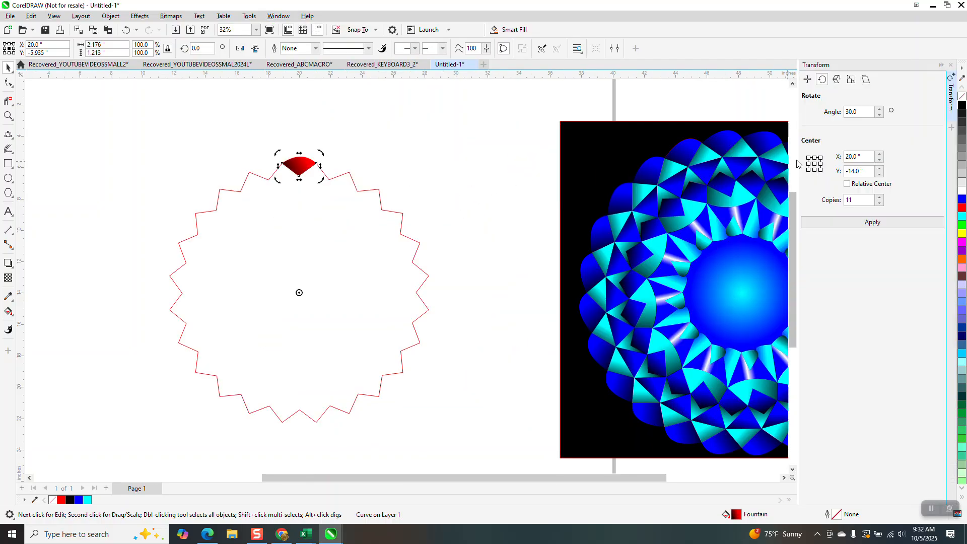
{"action": "left_click", "coordinate": [863, 111]}
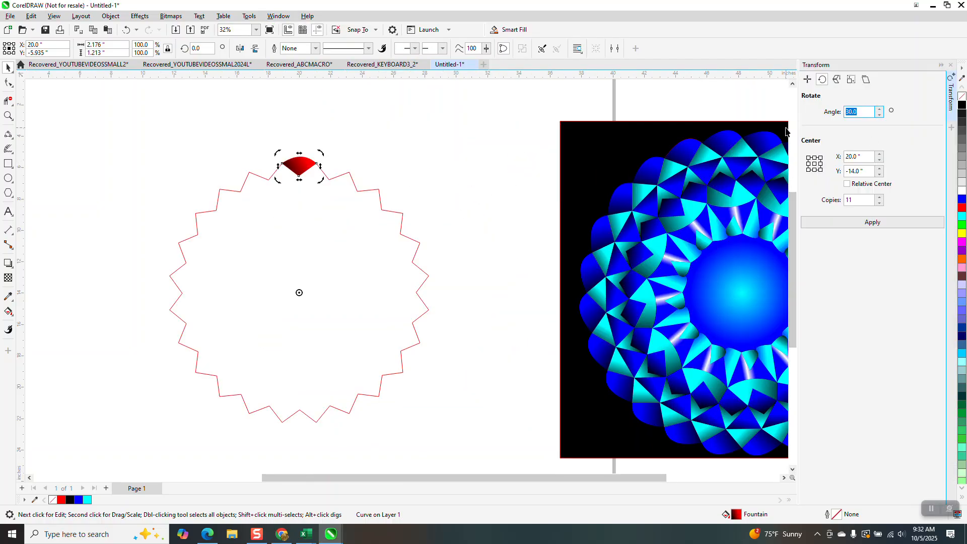
{"action": "type", "text": "15"}
{"action": "left_click_drag", "start_coordinate": [862, 201], "coordinate": [817, 198]}
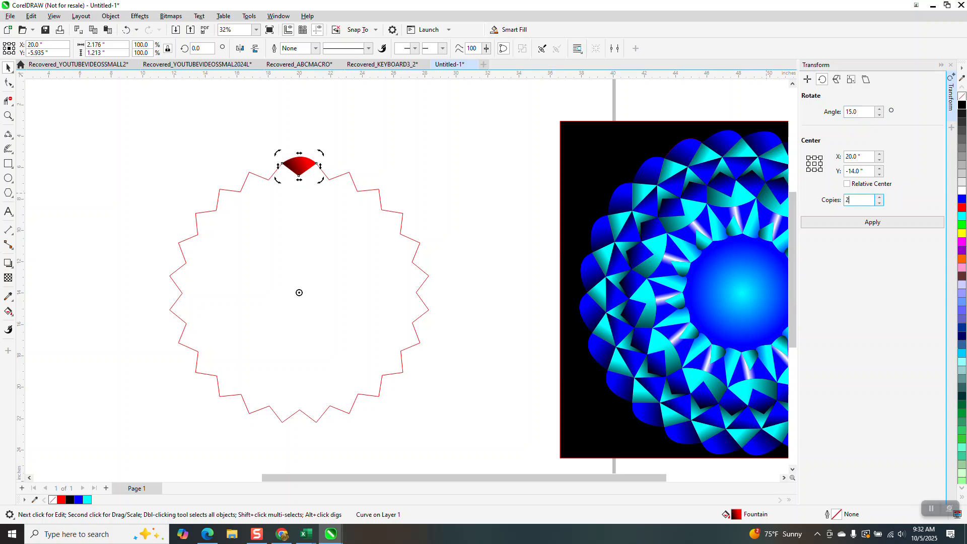
{"action": "left_click", "coordinate": [879, 222]}
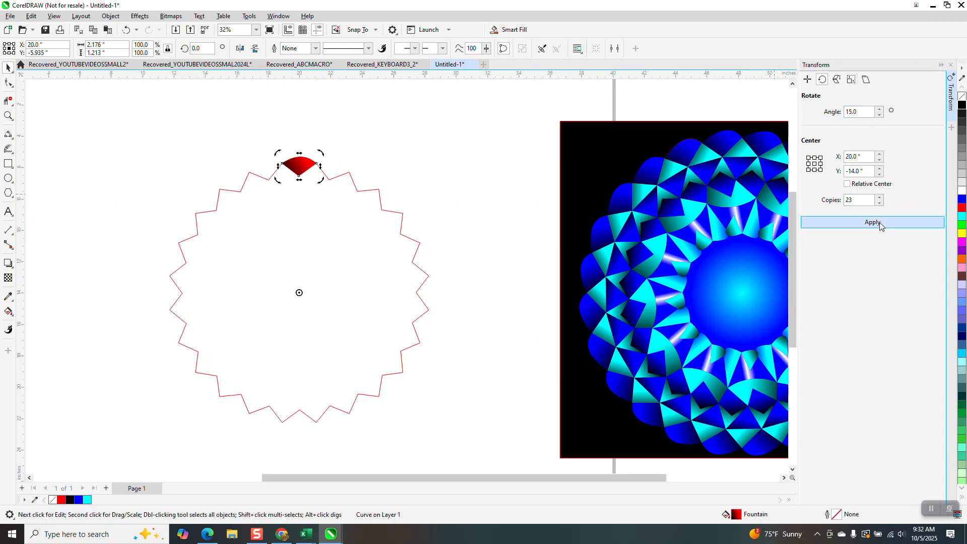
- Draw a closed four-sided outline with 2-Point Line between the inner tips of the top wedge and its left neighbour, about 1.93 by 0.66 inches
{"action": "left_click", "coordinate": [14, 117]}
{"action": "left_click", "coordinate": [300, 190]}
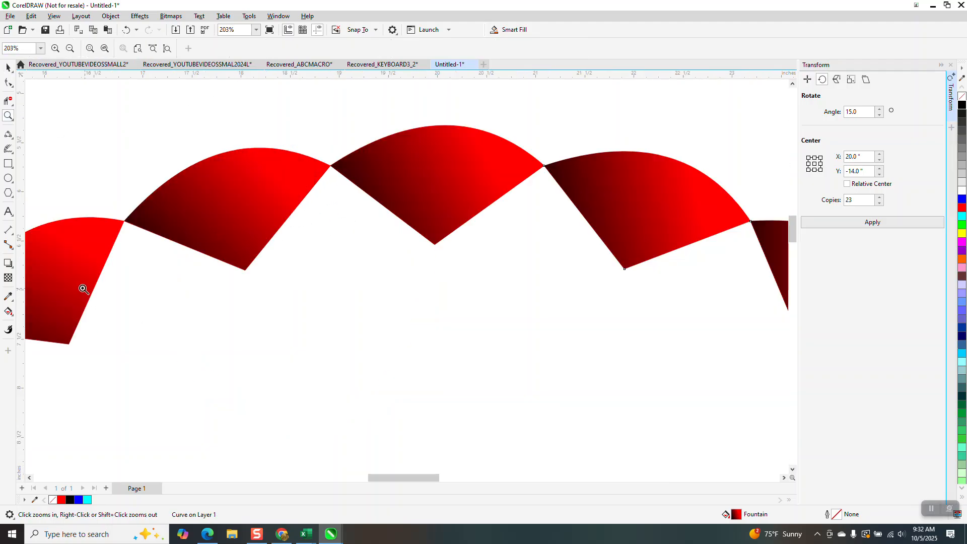
{"action": "left_click", "coordinate": [15, 141]}
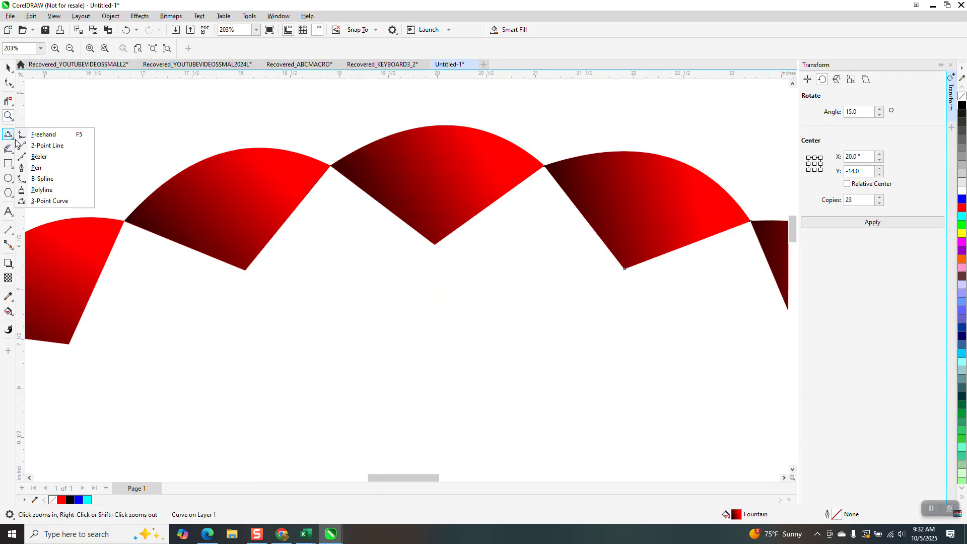
{"action": "left_click", "coordinate": [35, 146]}
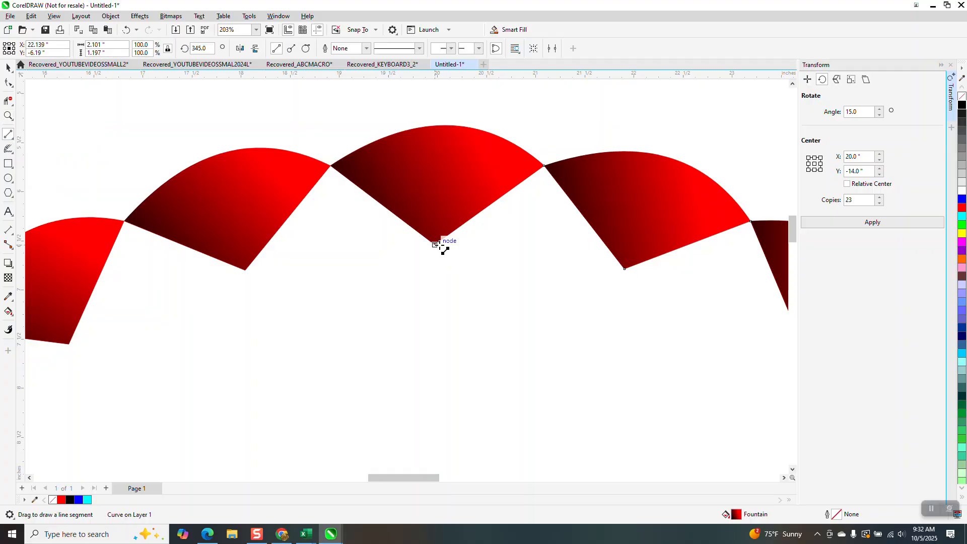
{"action": "left_click_drag", "start_coordinate": [435, 245], "coordinate": [340, 222]}
{"action": "left_click_drag", "start_coordinate": [340, 222], "coordinate": [245, 270]}
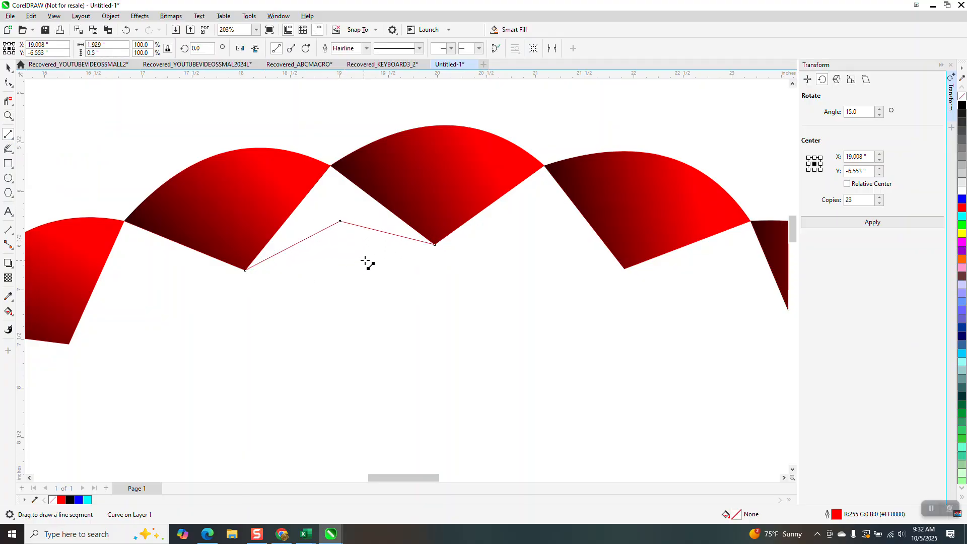
{"action": "left_click_drag", "start_coordinate": [435, 245], "coordinate": [248, 271]}
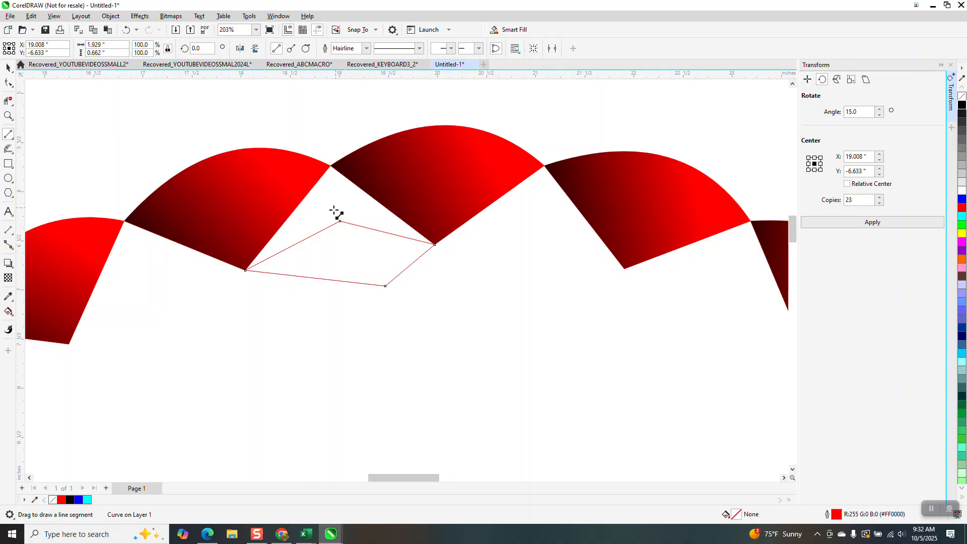
{"action": "left_click", "coordinate": [8, 67]}
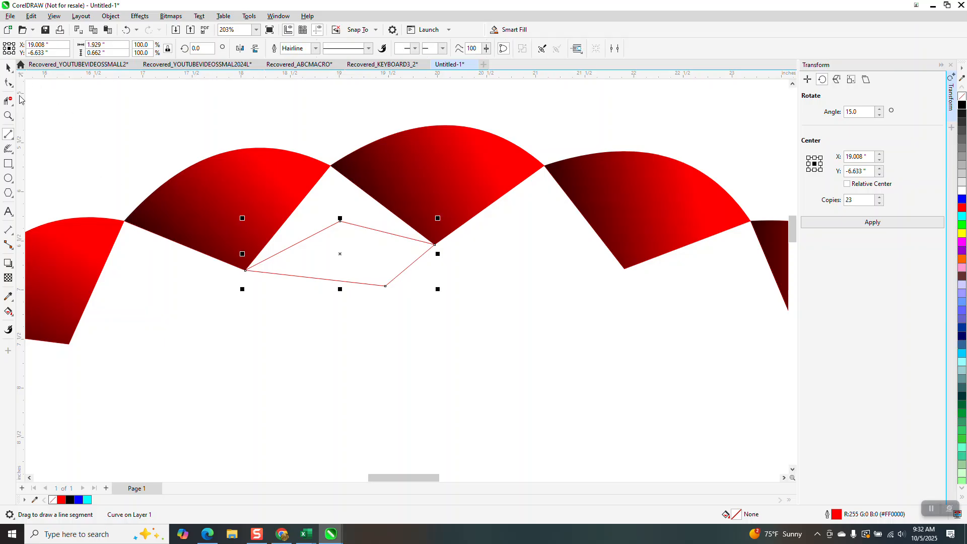
- Use Smart Fill to create a yellow shape from the gap between the two wedges above the four-sided outline
{"action": "left_click", "coordinate": [10, 314]}
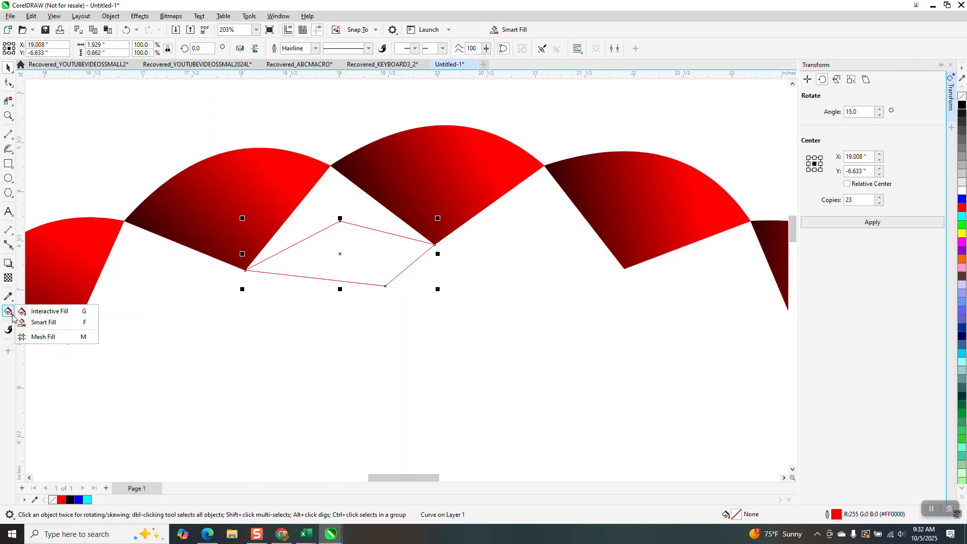
{"action": "left_click", "coordinate": [38, 323]}
{"action": "left_click", "coordinate": [114, 48]}
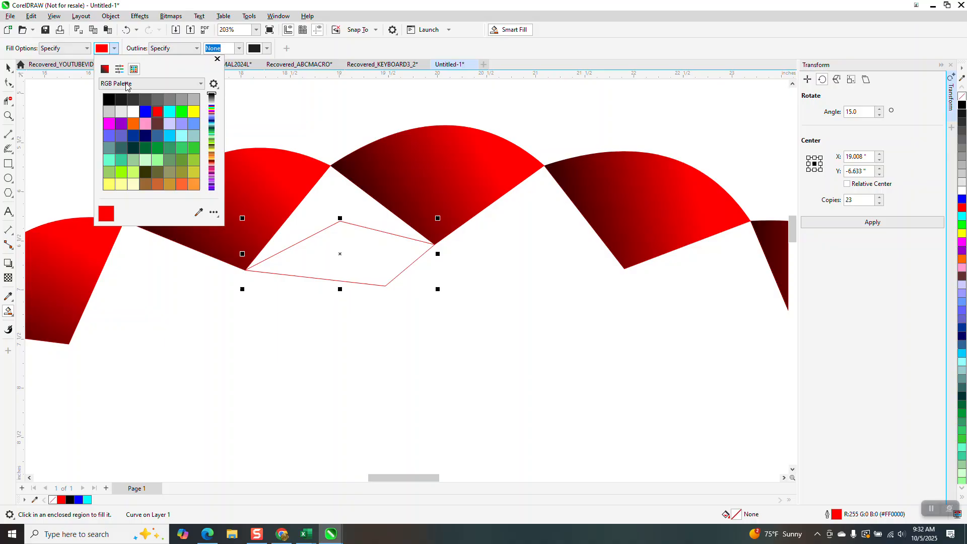
{"action": "left_click", "coordinate": [194, 111]}
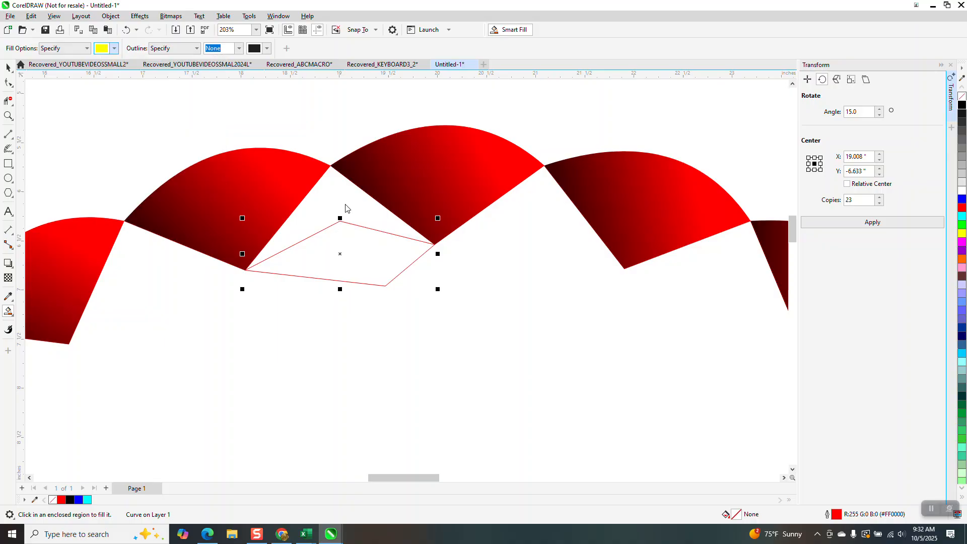
{"action": "left_click", "coordinate": [345, 204]}
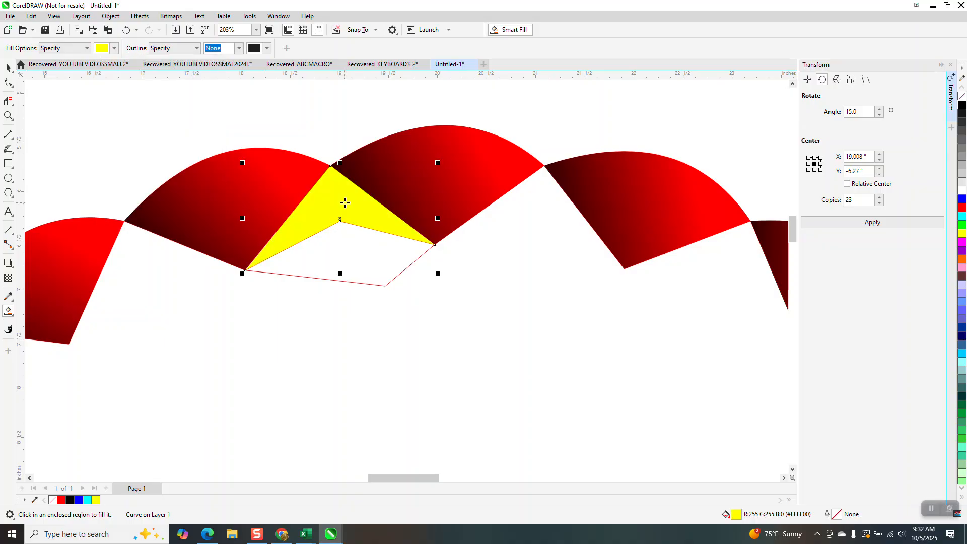
- Smart Fill the inside of the four-sided outline with orange
{"action": "left_click", "coordinate": [114, 48]}
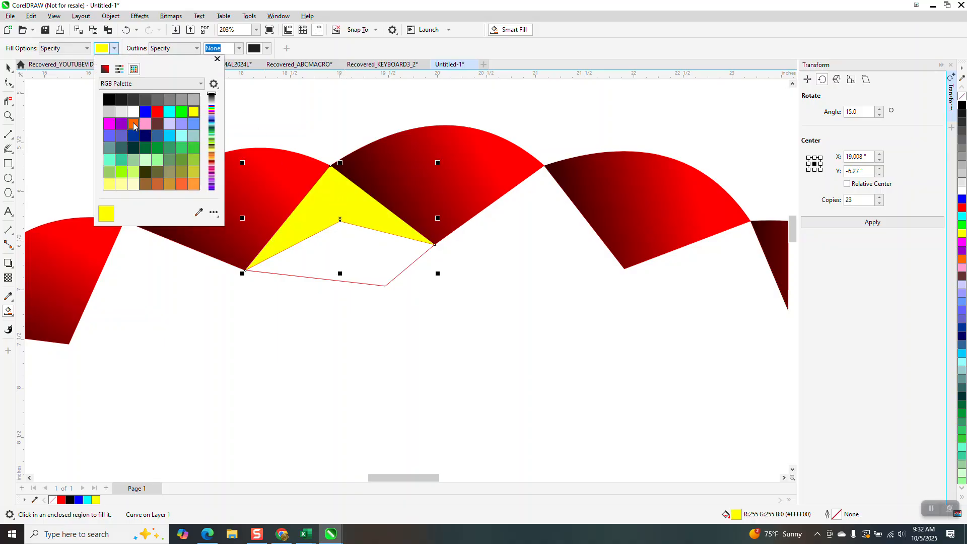
{"action": "left_click", "coordinate": [133, 124]}
{"action": "left_click", "coordinate": [347, 259]}
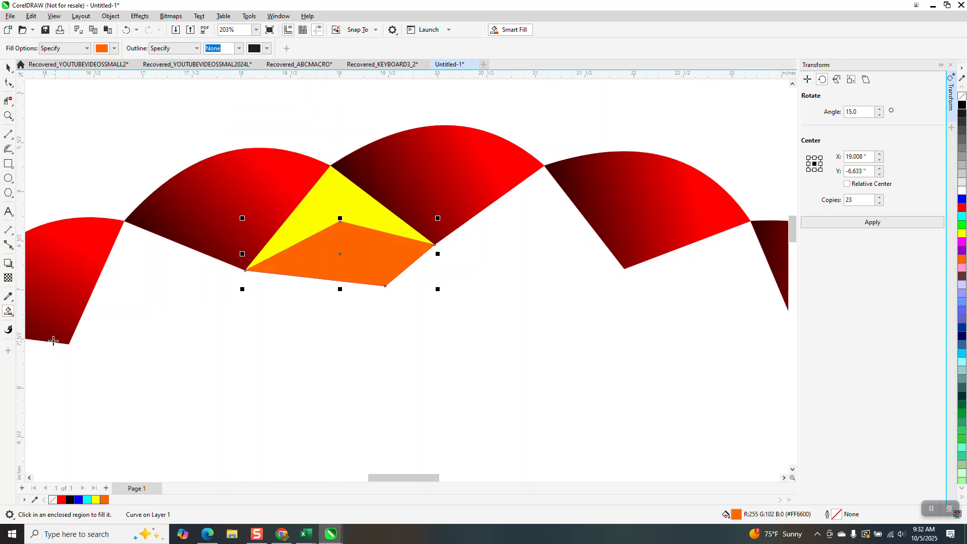
- Apply a linear fountain fill to the orange shape, running from orange at its right tip to red at its left tip
{"action": "key", "text": "g"}
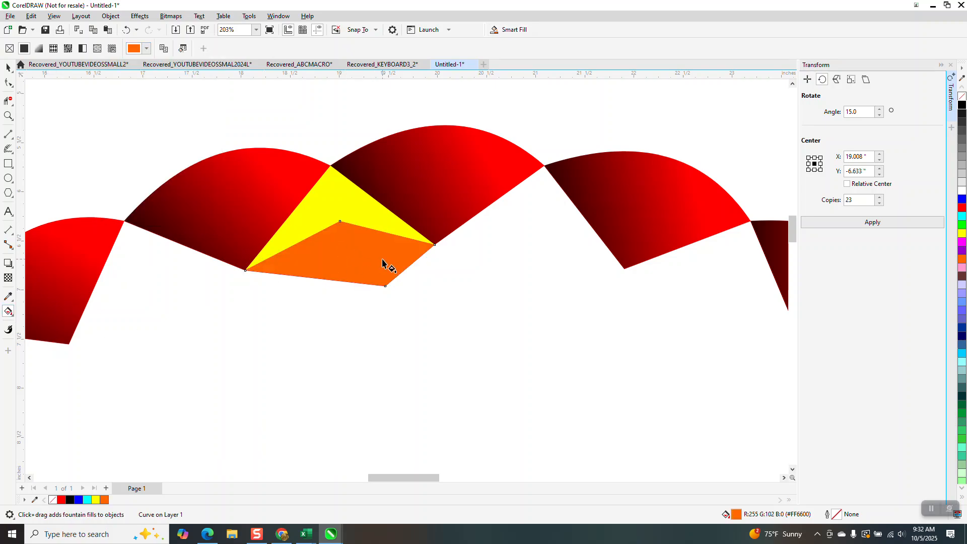
{"action": "left_click_drag", "start_coordinate": [409, 255], "coordinate": [252, 270]}
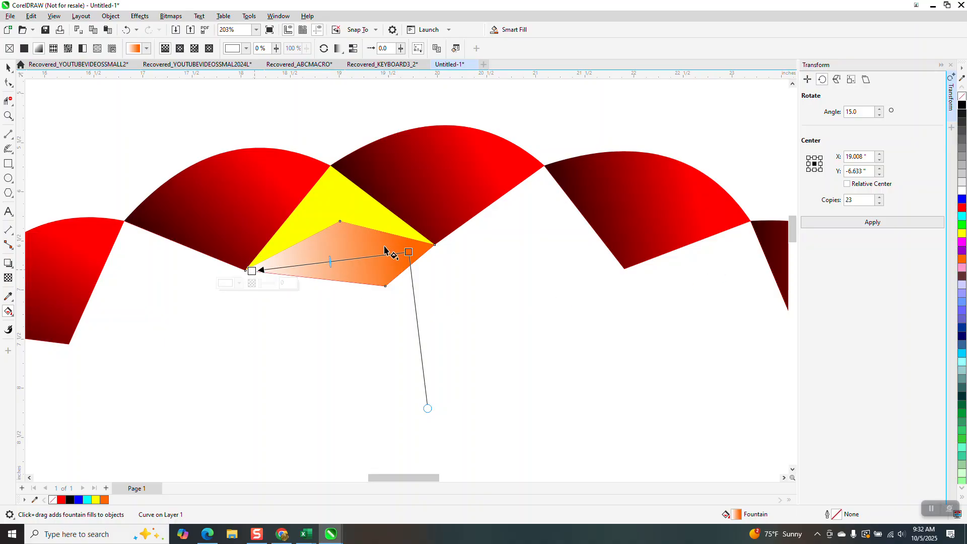
{"action": "left_click_drag", "start_coordinate": [895, 215], "coordinate": [253, 270]}
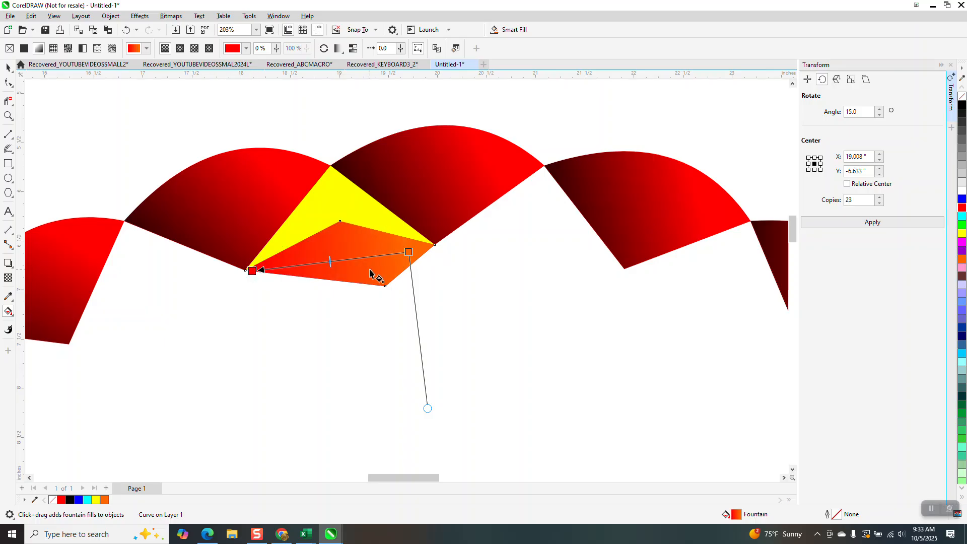
{"action": "left_click_drag", "start_coordinate": [409, 251], "coordinate": [435, 254]}
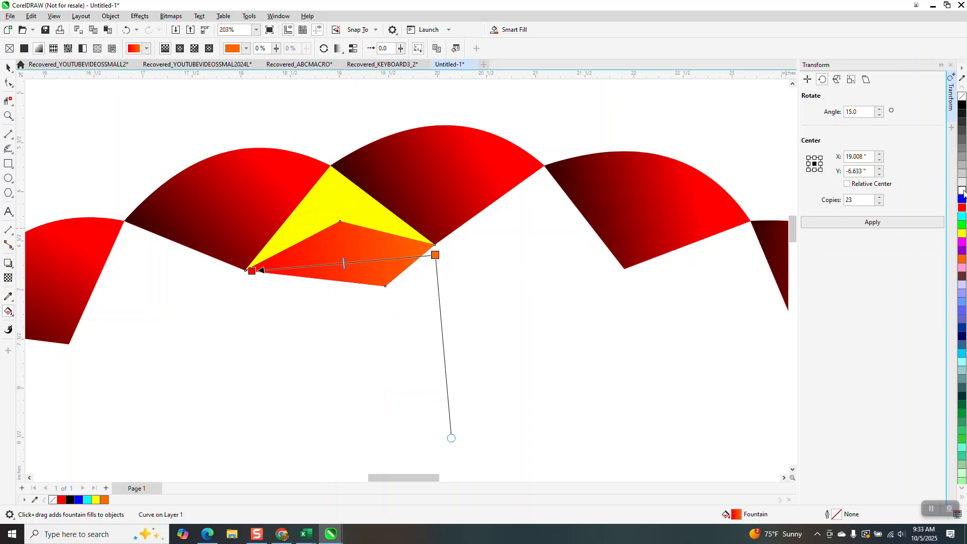
- Add a white color stop near the middle of the gradient, flanked closely by red and orange stops, to form a narrow highlight band
{"action": "left_click_drag", "start_coordinate": [357, 263], "coordinate": [355, 262]}
{"action": "left_click_drag", "start_coordinate": [962, 210], "coordinate": [345, 263]}
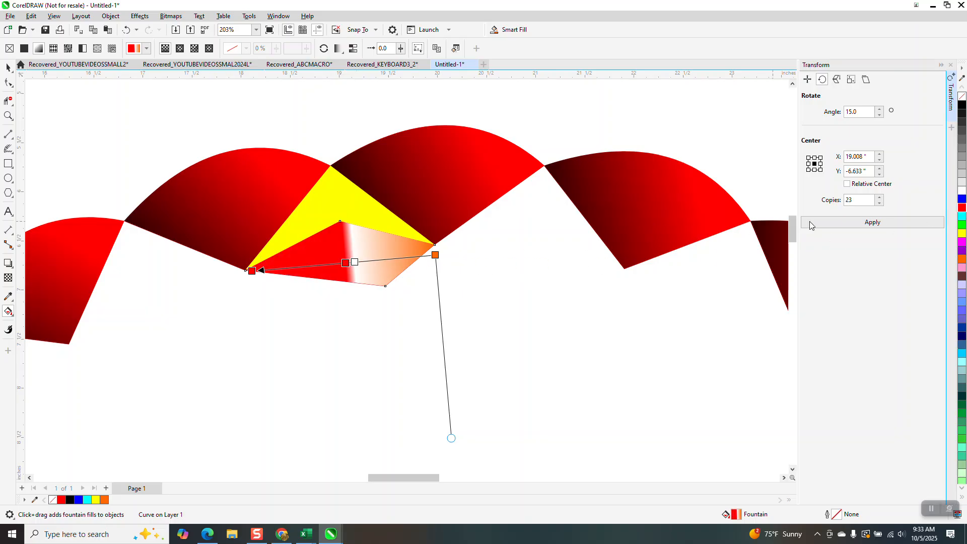
{"action": "left_click_drag", "start_coordinate": [963, 260], "coordinate": [366, 262]}
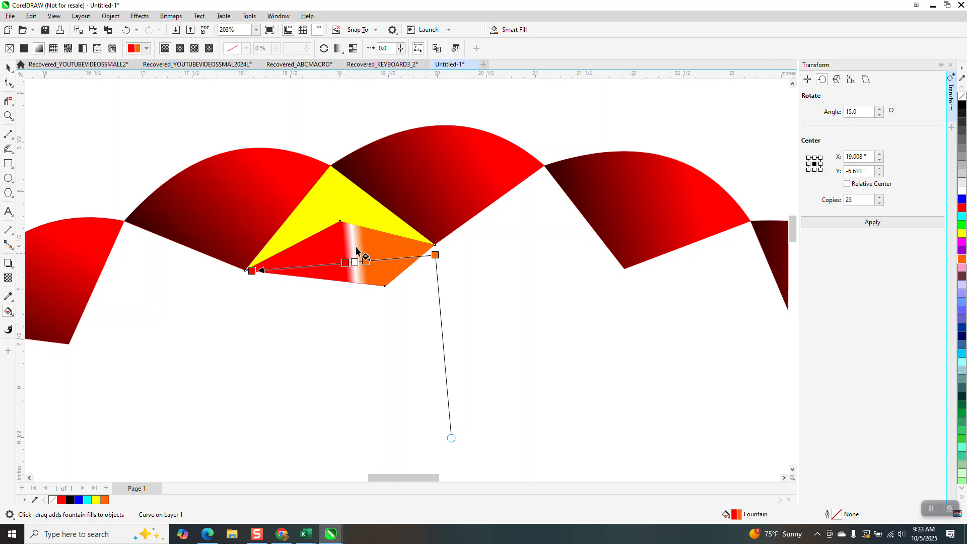
- Apply a linear fountain fill to the yellow shape, running from yellow at its upper tip down to black
{"action": "left_click", "coordinate": [8, 67]}
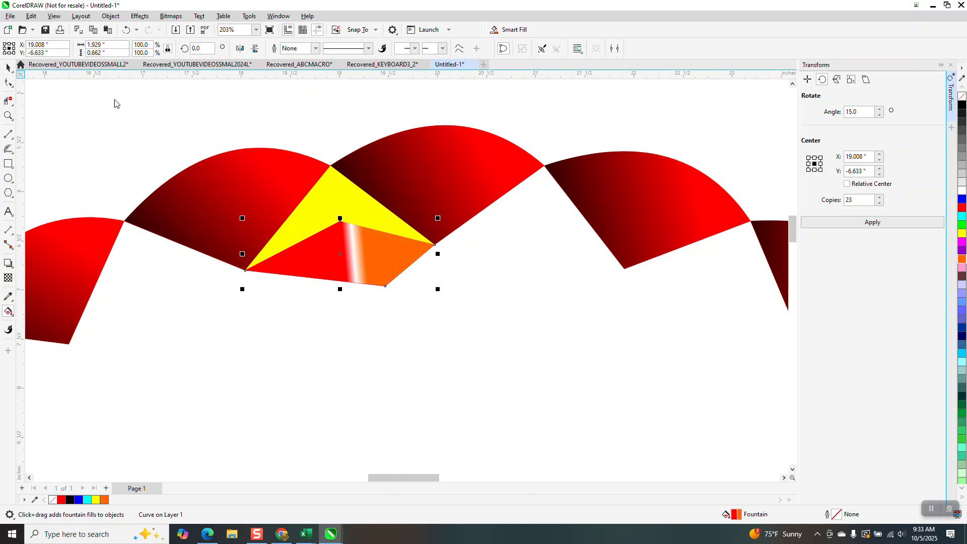
{"action": "left_click", "coordinate": [351, 196]}
{"action": "key", "text": "g"}
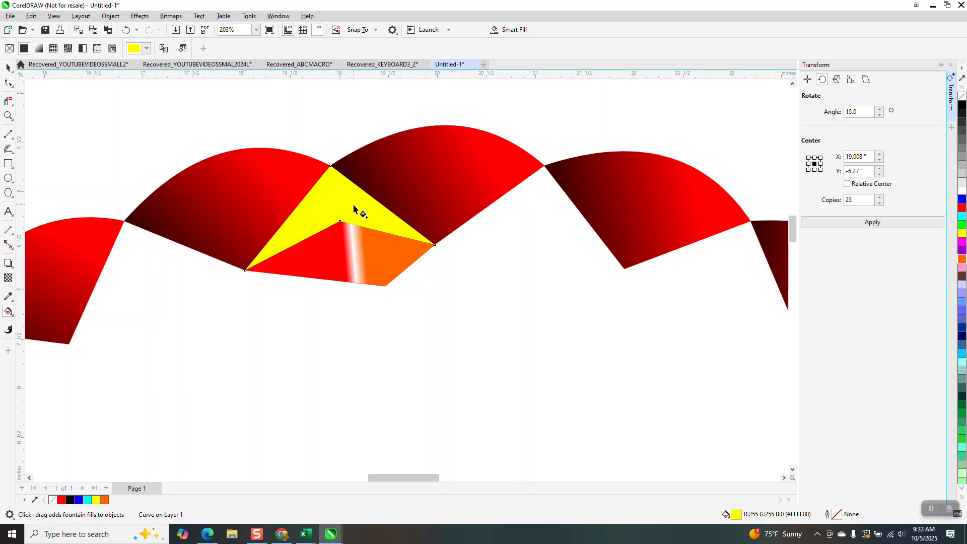
{"action": "left_click_drag", "start_coordinate": [332, 181], "coordinate": [349, 250]}
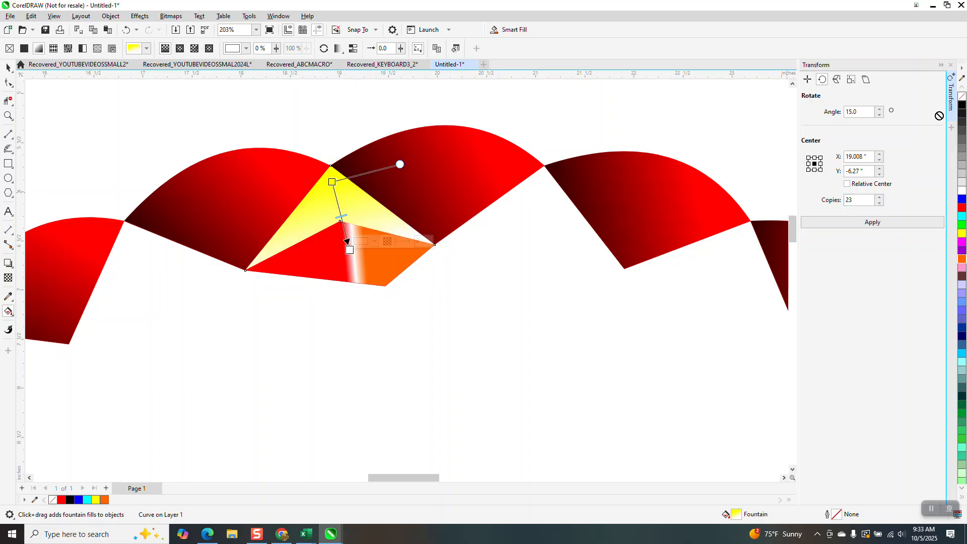
{"action": "left_click_drag", "start_coordinate": [349, 251], "coordinate": [350, 250]}
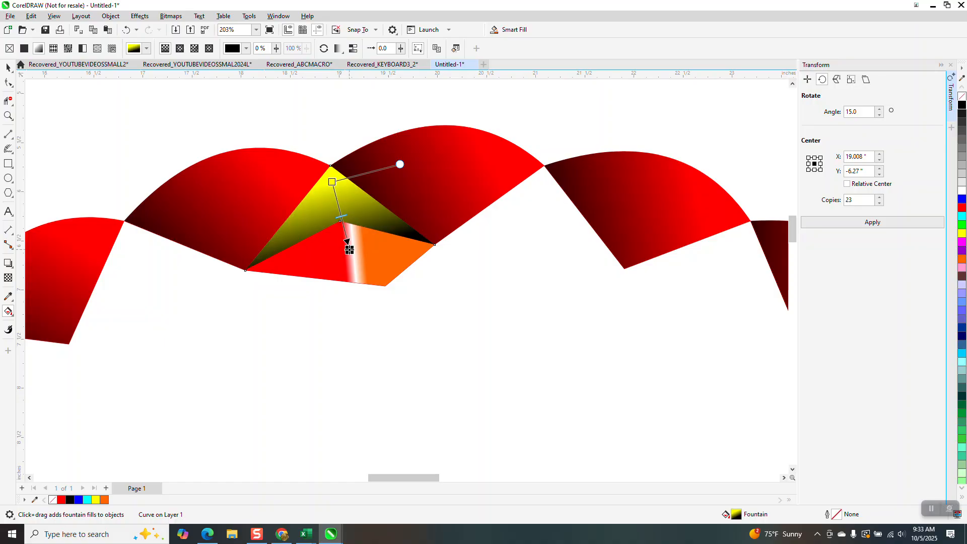
- Group the two gradient shapes with their outline and rotate the group by 15 degrees with 23 copies around X 20, Y -14 inches
{"action": "left_click", "coordinate": [8, 67]}
{"action": "scroll", "coordinate": [246, 169], "scroll_direction": "down", "scroll_amount": 3}
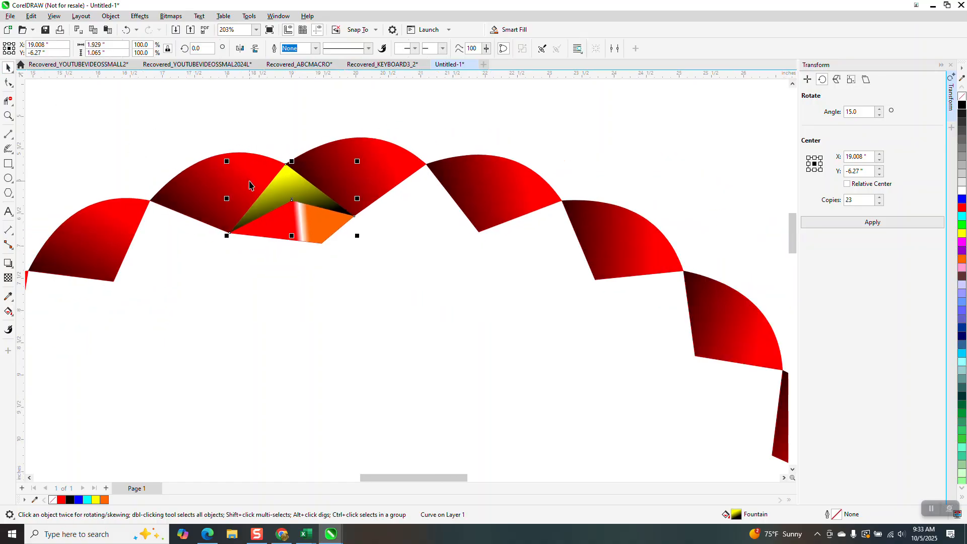
{"action": "left_click_drag", "start_coordinate": [218, 135], "coordinate": [355, 259]}
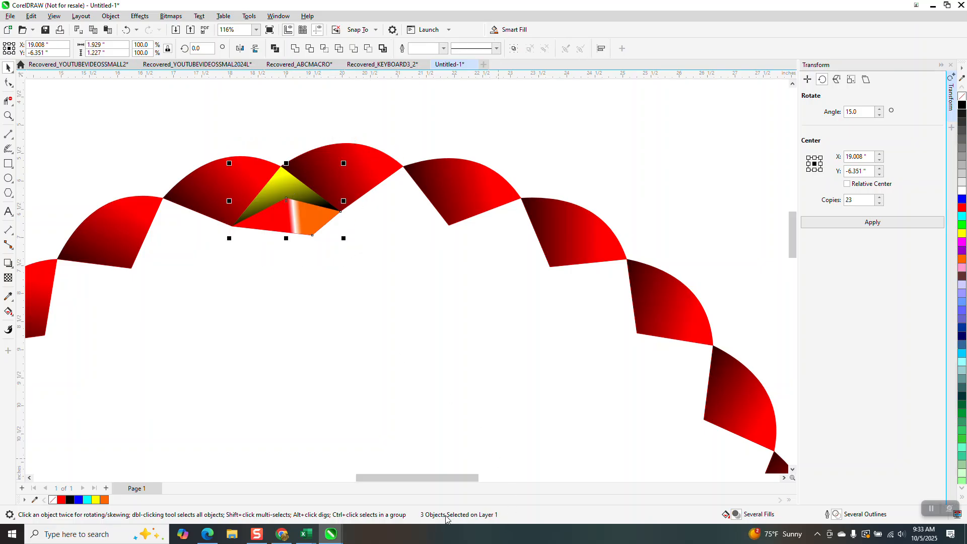
{"action": "left_click", "coordinate": [342, 162]}
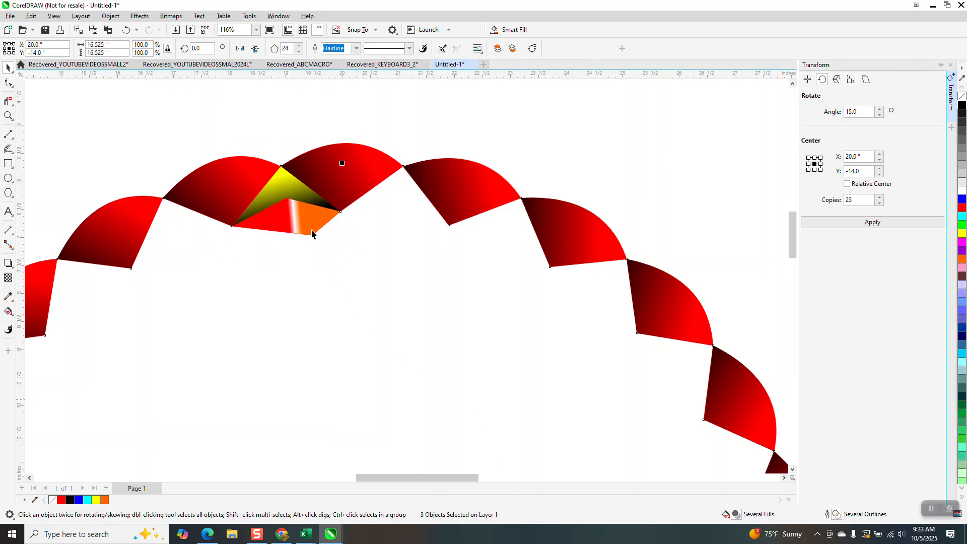
{"action": "left_click_drag", "start_coordinate": [220, 145], "coordinate": [354, 281]}
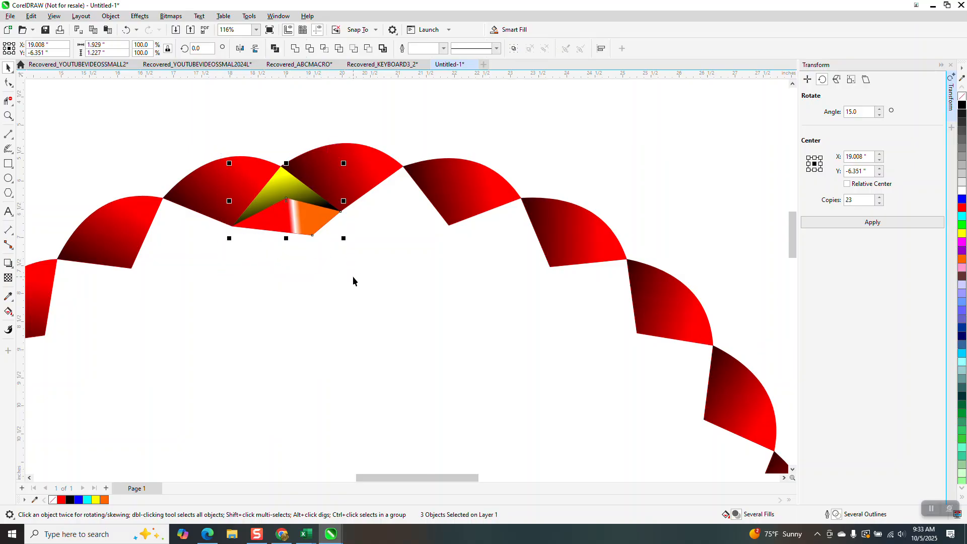
{"action": "key", "text": "ctrl+g"}
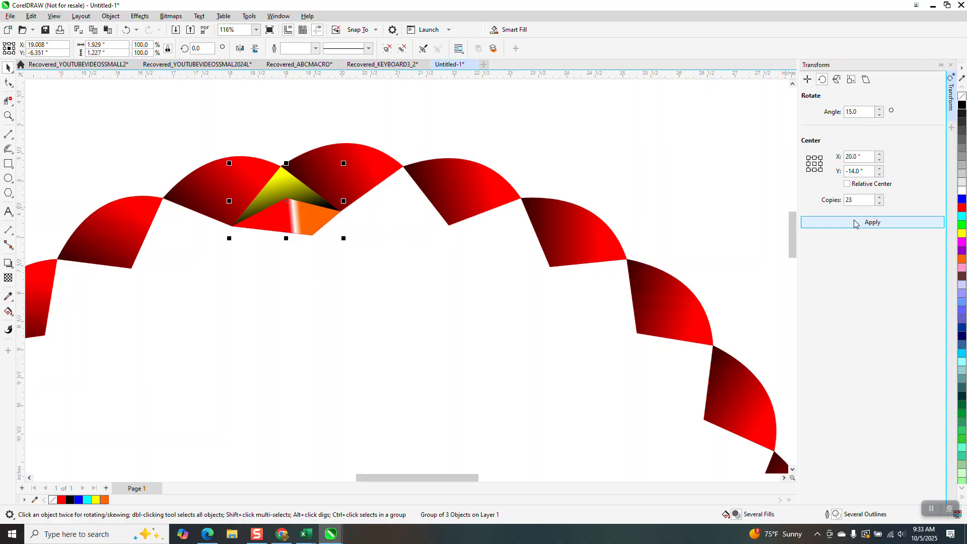
{"action": "left_click", "coordinate": [803, 225]}
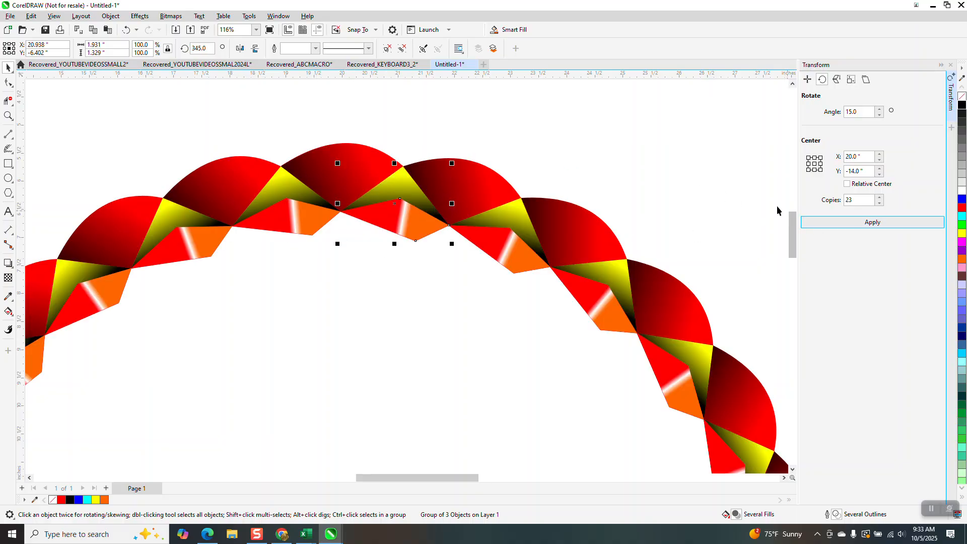
- Draw a zigzag 2-Point Line path about 3.64 inches wide between lower orange corners two groups apart, plus a segment joining it to the middle group's corner
{"action": "scroll", "coordinate": [374, 164], "scroll_direction": "down", "scroll_amount": 1}
{"action": "scroll", "coordinate": [373, 164], "scroll_direction": "down", "scroll_amount": 1}
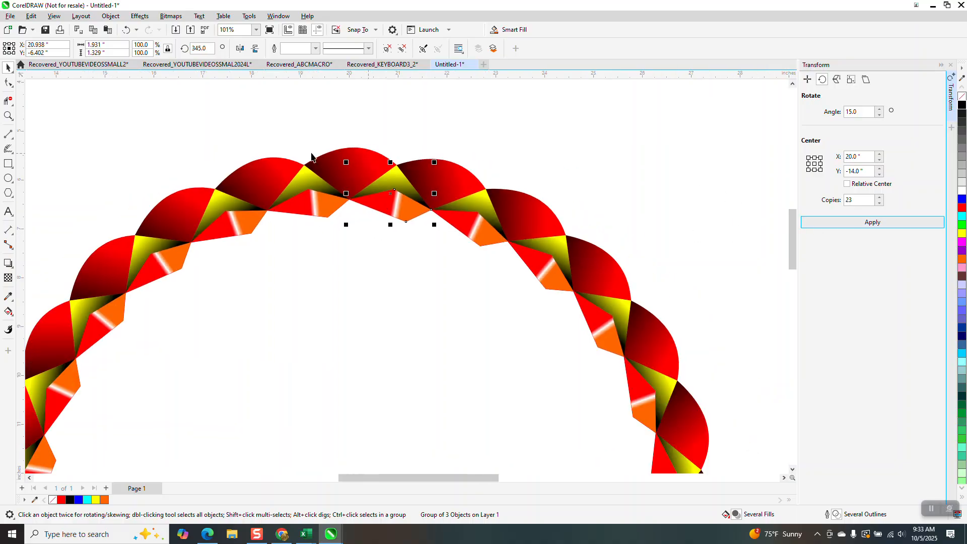
{"action": "left_click", "coordinate": [8, 115]}
{"action": "left_click_drag", "start_coordinate": [194, 138], "coordinate": [469, 290]}
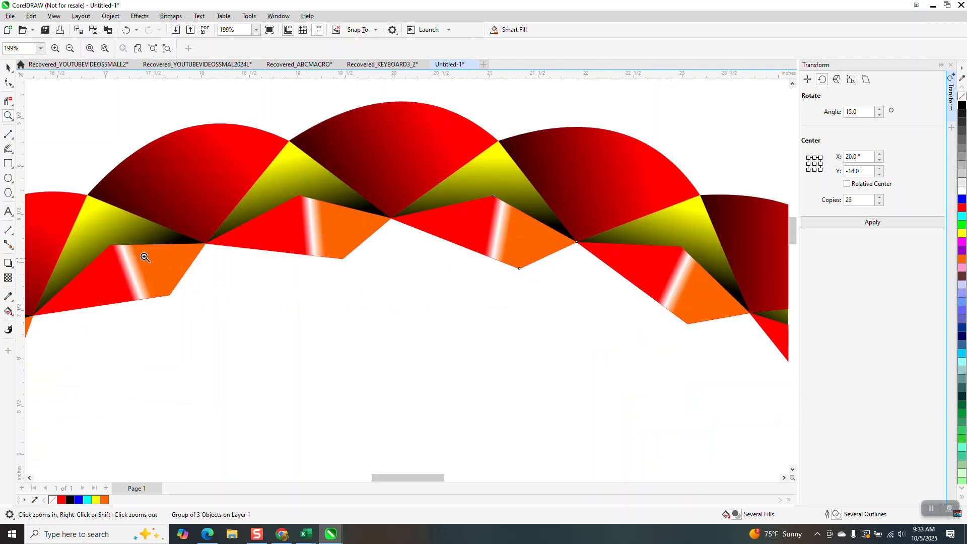
{"action": "left_click", "coordinate": [12, 141]}
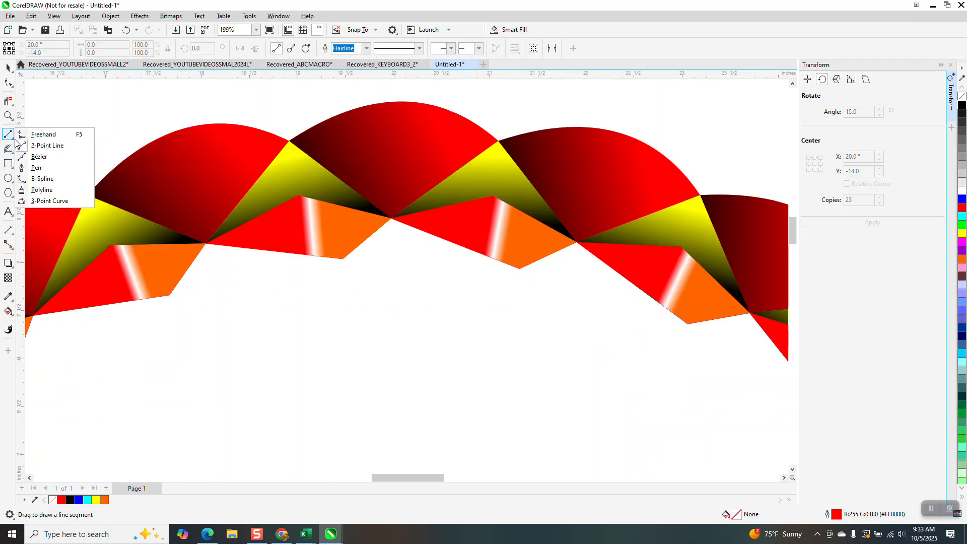
{"action": "left_click", "coordinate": [45, 146]}
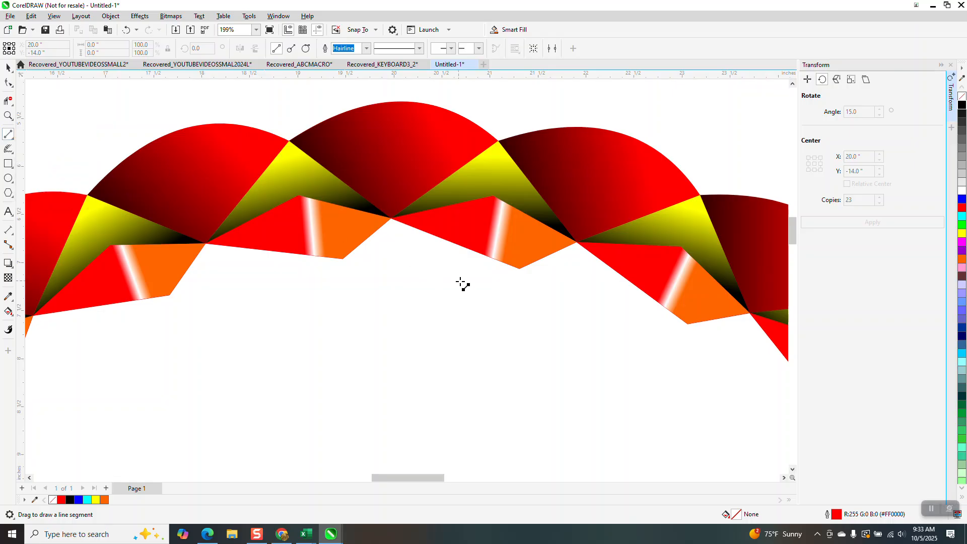
{"action": "mouse_move", "coordinate": [522, 271]}
{"action": "left_mouse_down"}
{"action": "mouse_move", "coordinate": [420, 308]}
{"action": "mouse_move", "coordinate": [395, 250]}
{"action": "mouse_move", "coordinate": [351, 298]}
{"action": "mouse_move", "coordinate": [309, 308]}
{"action": "mouse_move", "coordinate": [169, 295]}
{"action": "mouse_move", "coordinate": [187, 300]}
{"action": "left_mouse_up"}
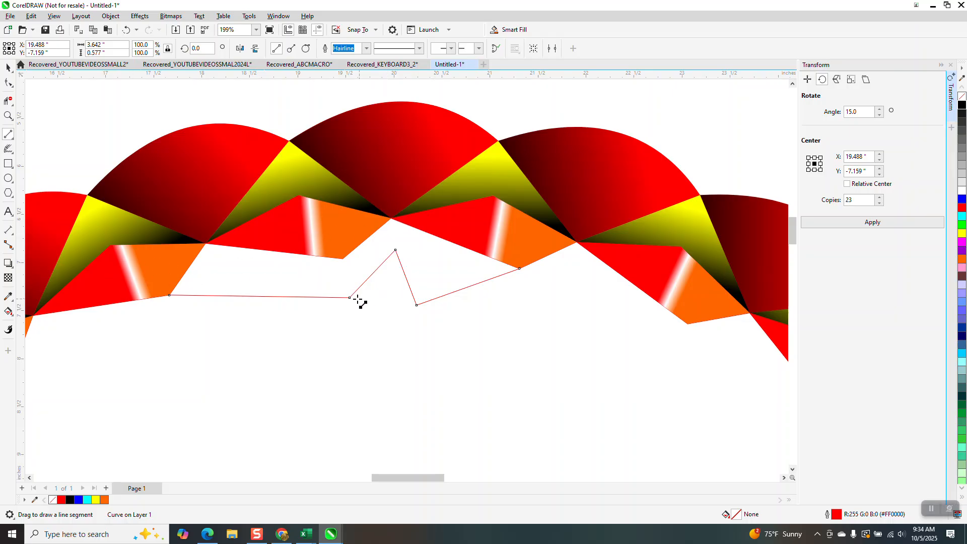
{"action": "left_click_drag", "start_coordinate": [350, 297], "coordinate": [342, 259]}
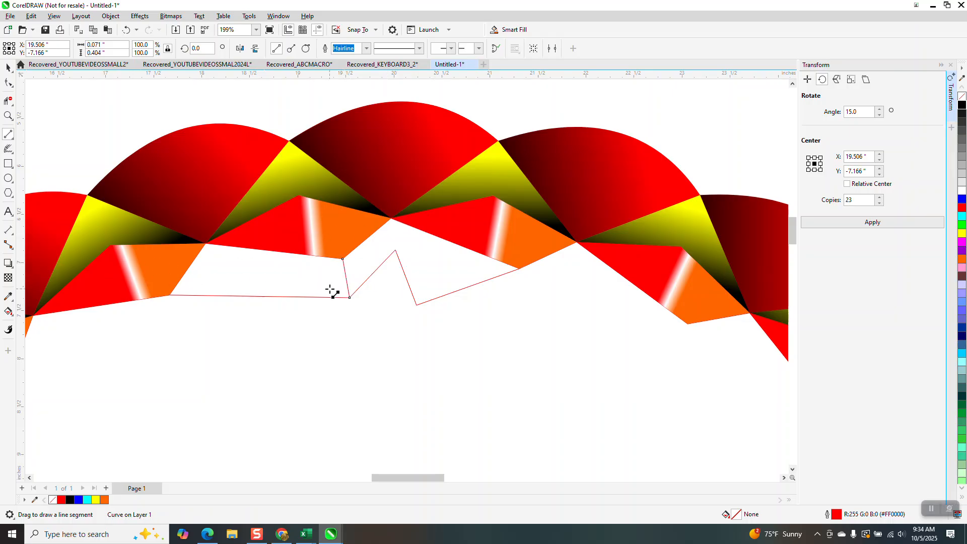
- Smart Fill the two enclosed areas between the zigzag path and the ring with red
{"action": "left_click", "coordinate": [8, 312]}
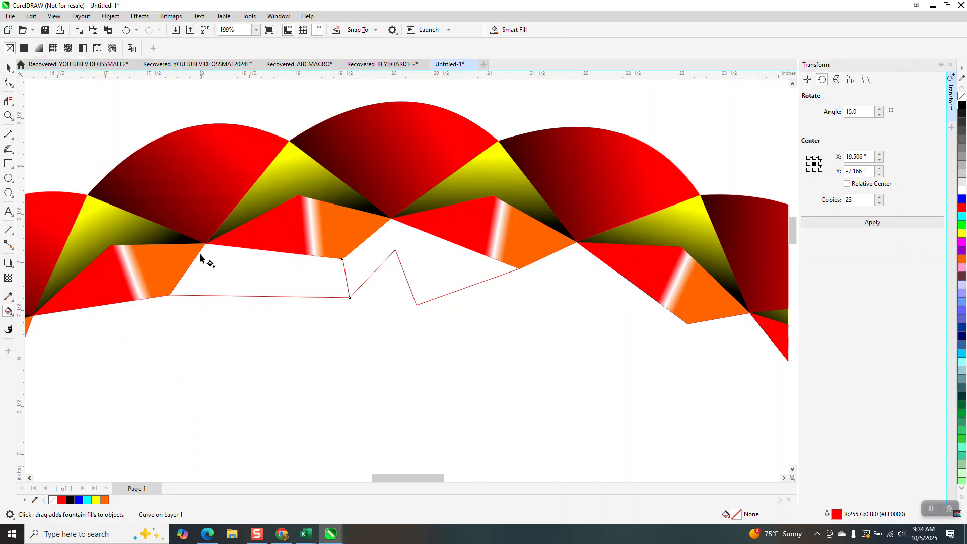
{"action": "key", "text": "s"}
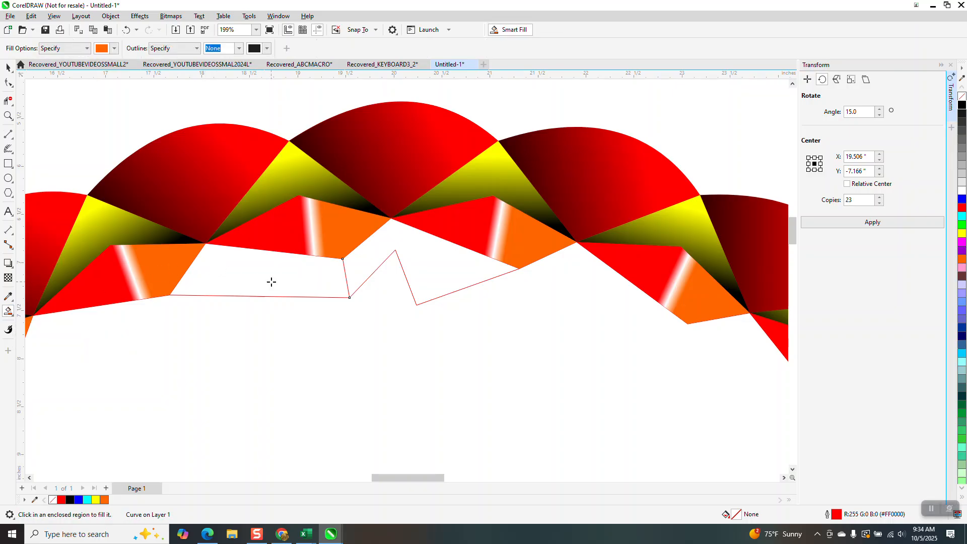
{"action": "left_click", "coordinate": [115, 49]}
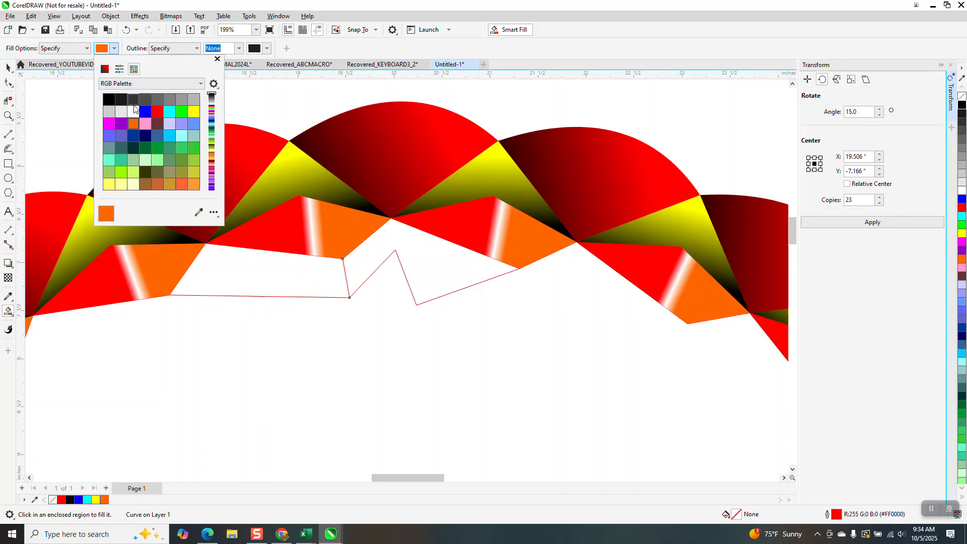
{"action": "left_click", "coordinate": [159, 114]}
{"action": "left_click", "coordinate": [282, 271]}
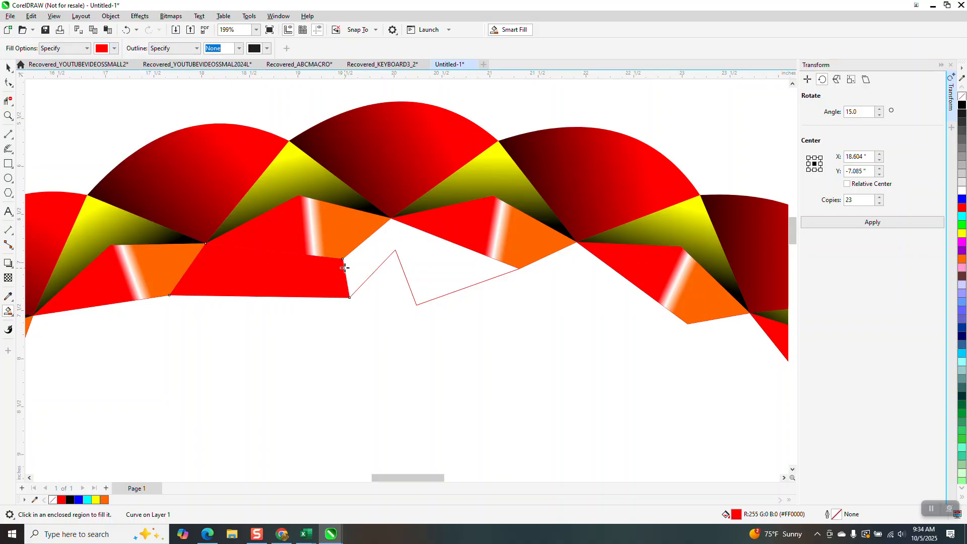
{"action": "left_click", "coordinate": [380, 255]}
- Apply a linear fountain fill to the right-hand red shape, running from red to black at its left end, and shorten the gradient
{"action": "key", "text": "g"}
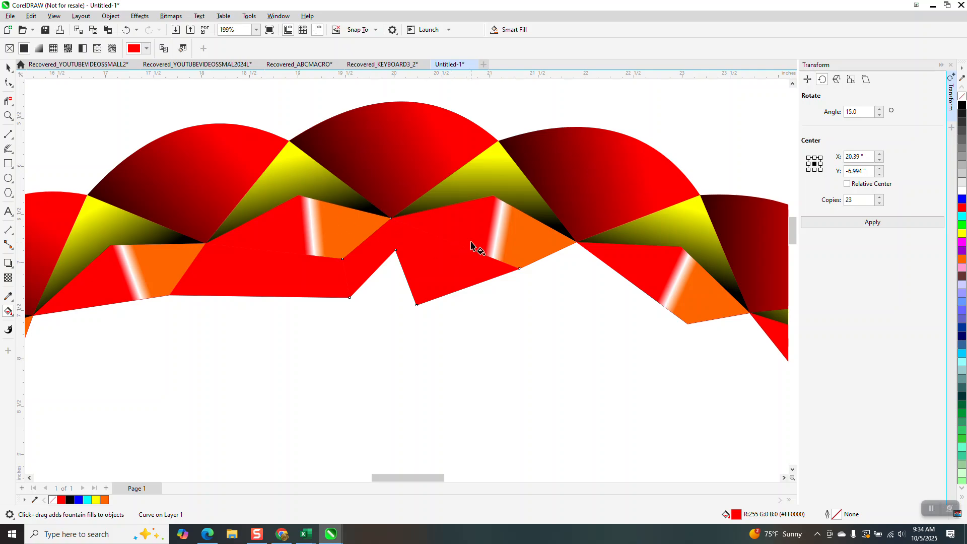
{"action": "left_click_drag", "start_coordinate": [454, 235], "coordinate": [362, 267]}
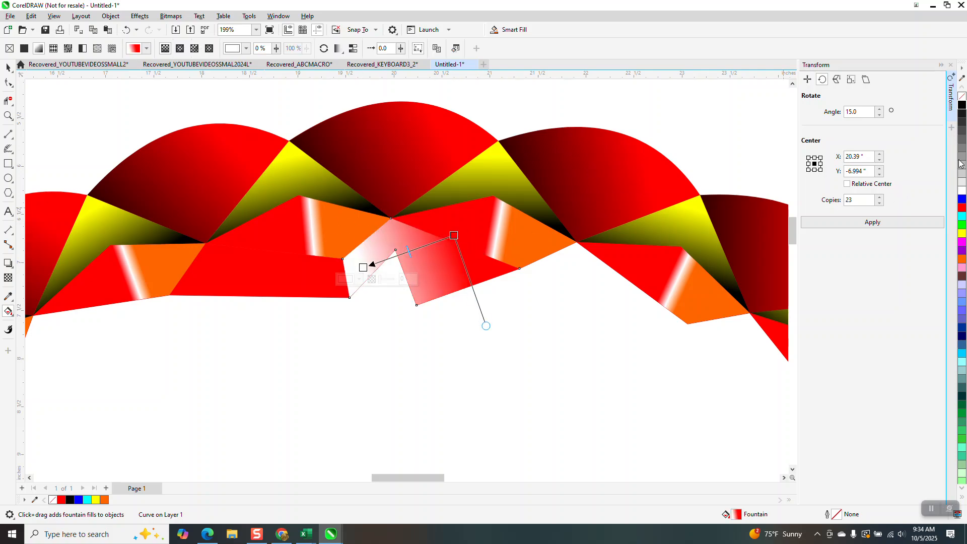
{"action": "left_click_drag", "start_coordinate": [962, 104], "coordinate": [363, 271]}
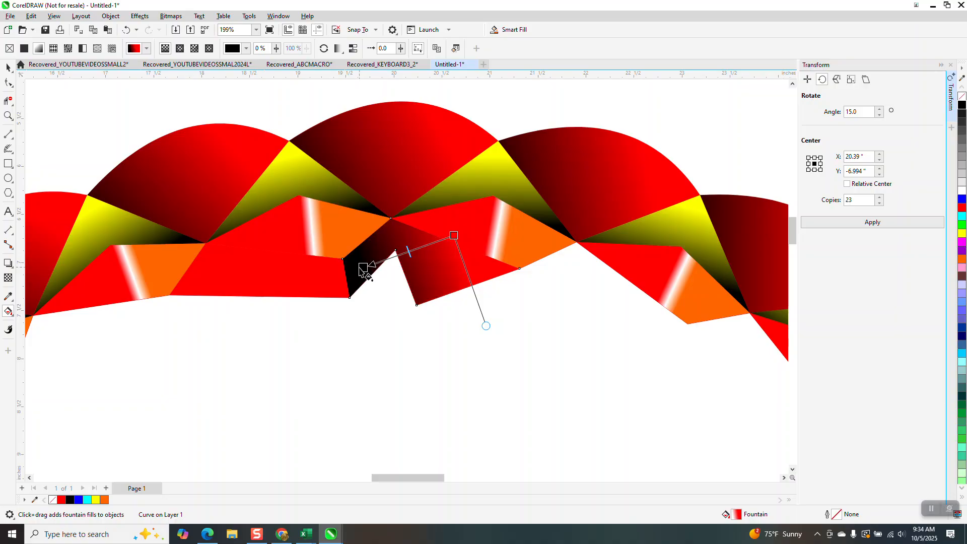
{"action": "left_click_drag", "start_coordinate": [453, 236], "coordinate": [363, 276]}
- Apply a linear fountain fill to the left-hand red shape, running from red to black at its right end
{"action": "left_click", "coordinate": [301, 272]}
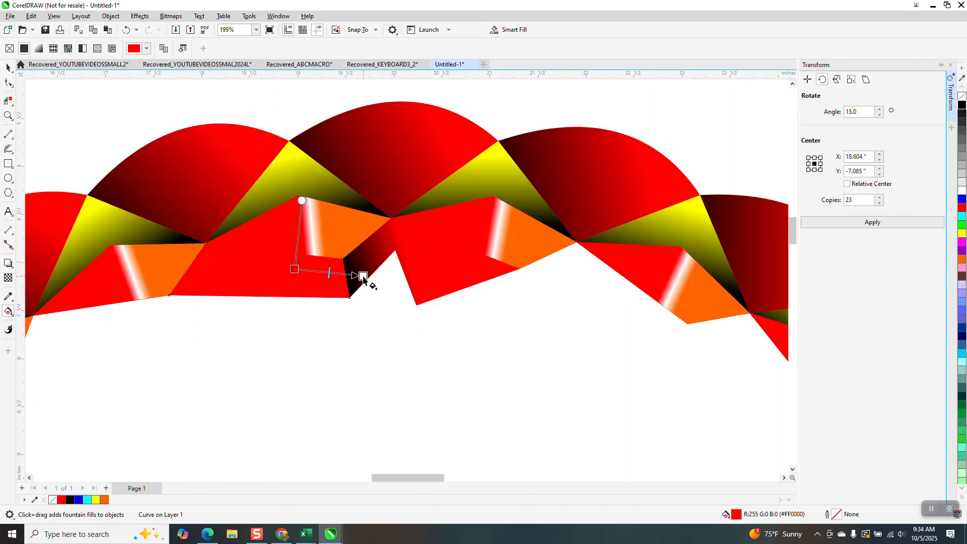
{"action": "left_click_drag", "start_coordinate": [961, 104], "coordinate": [363, 275]}
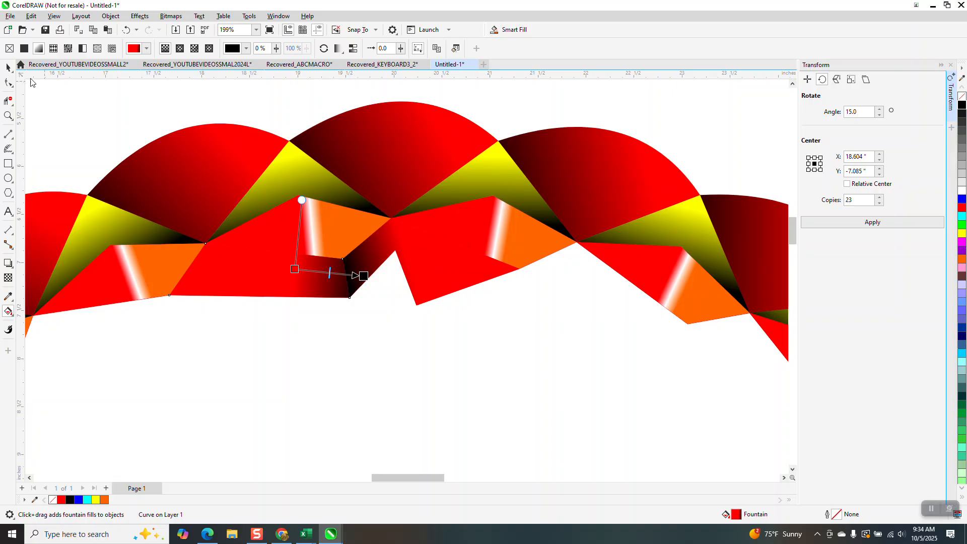
{"action": "left_click", "coordinate": [8, 68]}
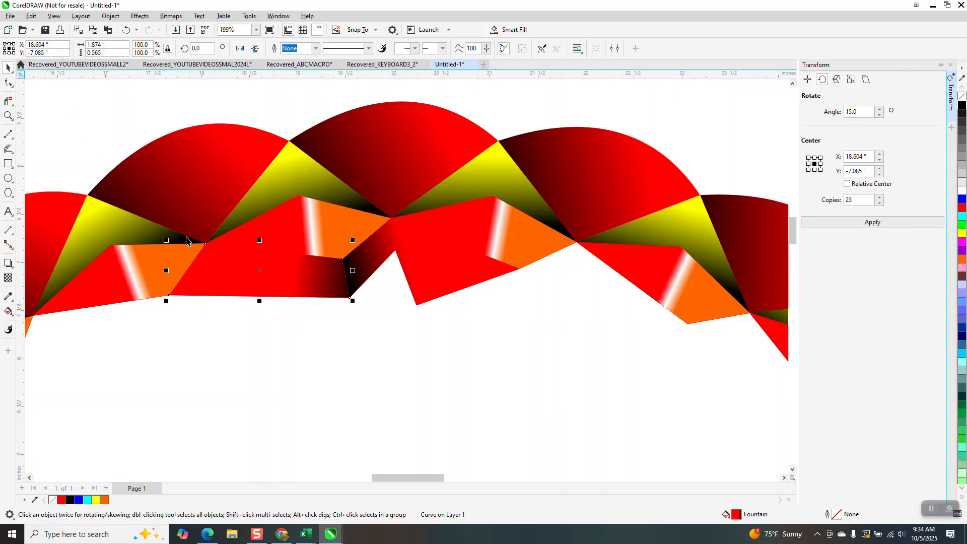
- Group the two red gradient shapes and rotate the group by 30 degrees with 11 copies around X 3.834, Y -8.97 inches
{"action": "left_click", "coordinate": [293, 305]}
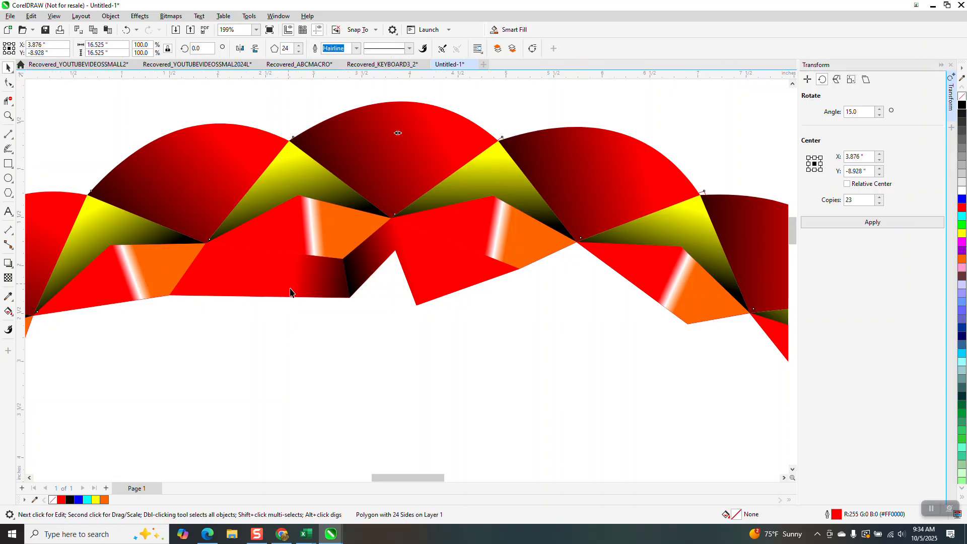
{"action": "left_click", "coordinate": [291, 292]}
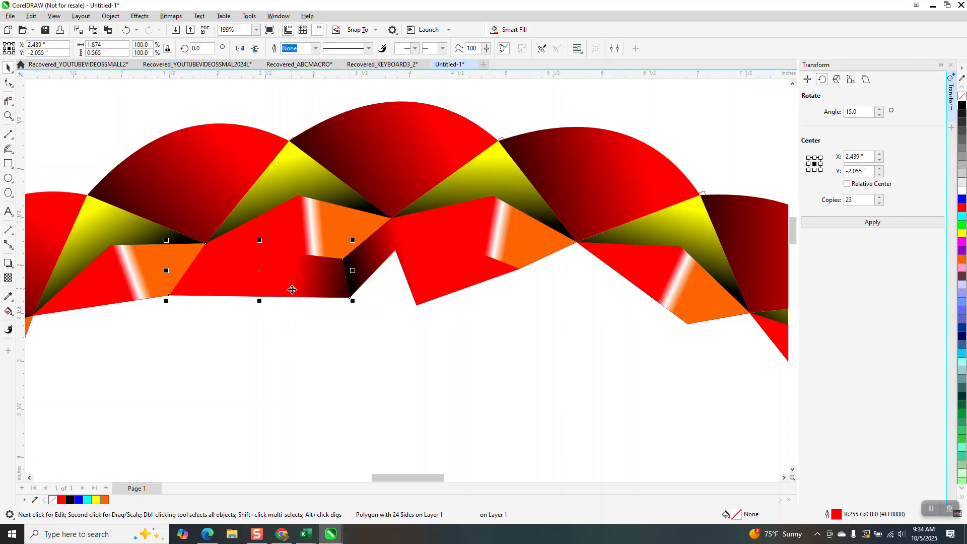
{"action": "left_click", "coordinate": [438, 277], "text": "shift"}
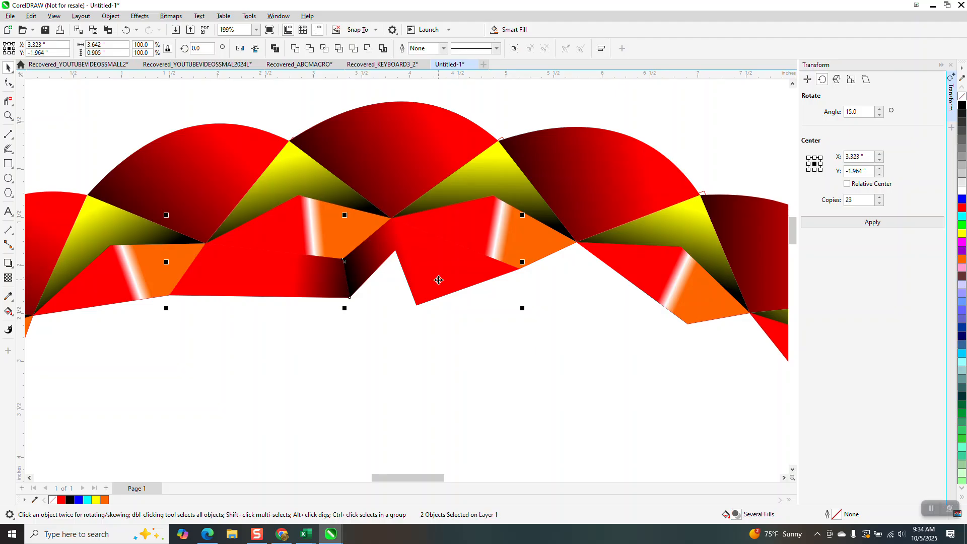
{"action": "key", "text": "ctrl+g"}
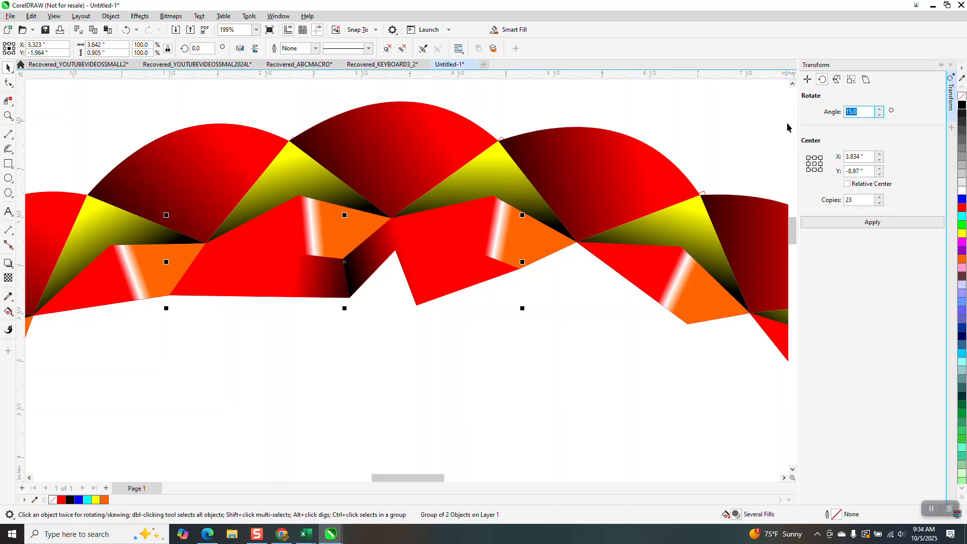
{"action": "type", "text": "30"}
{"action": "left_click", "coordinate": [866, 199]}
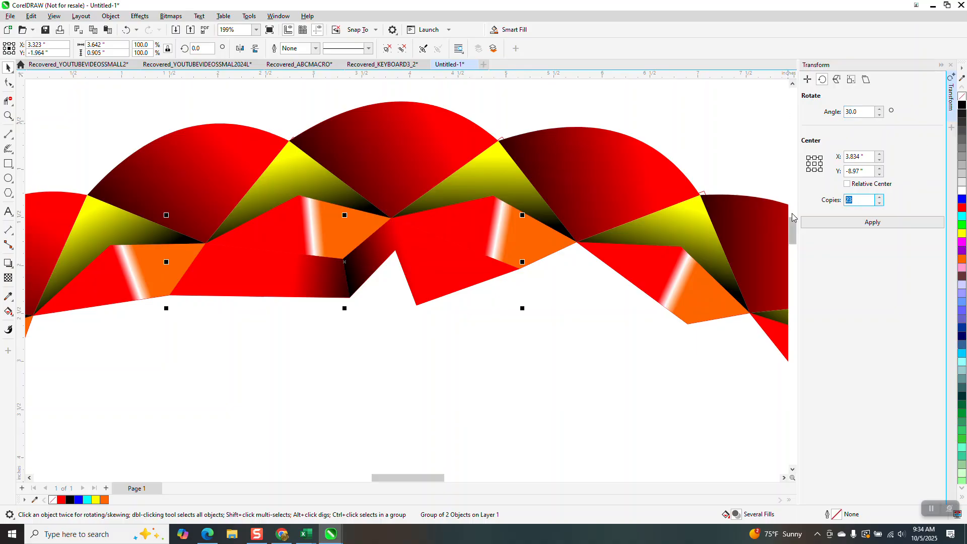
{"action": "left_click", "coordinate": [872, 223]}
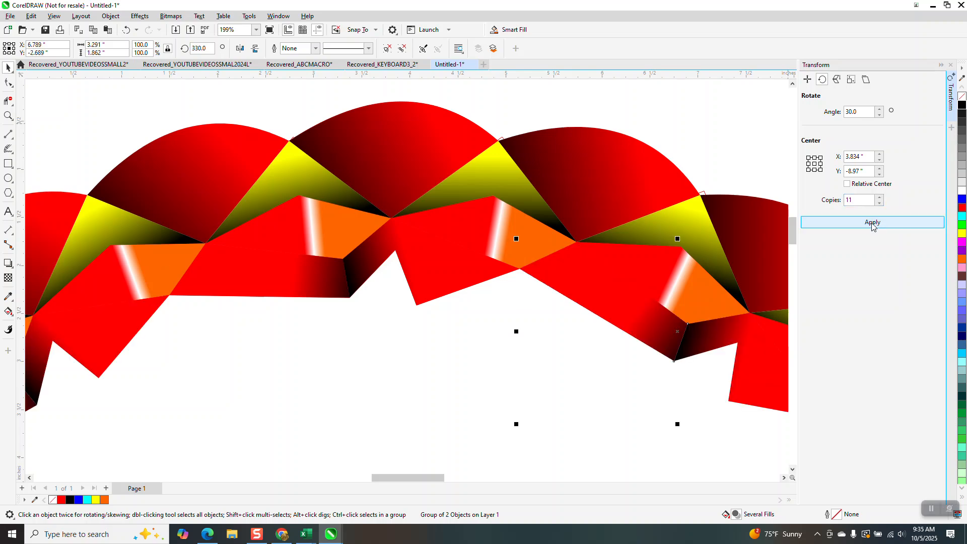
- Draw a 3-Point Curve about 0.70 inches wide and 0.33 inches high, bulging inward across the notch between the two top red shapes
{"action": "scroll", "coordinate": [583, 119], "scroll_direction": "down", "scroll_amount": 2}
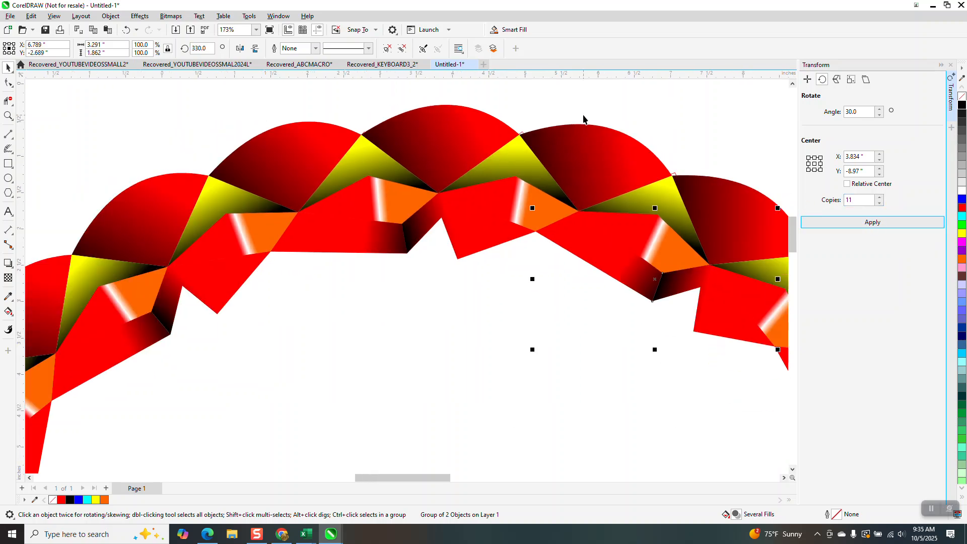
{"action": "scroll", "coordinate": [581, 119], "scroll_direction": "down", "scroll_amount": 1}
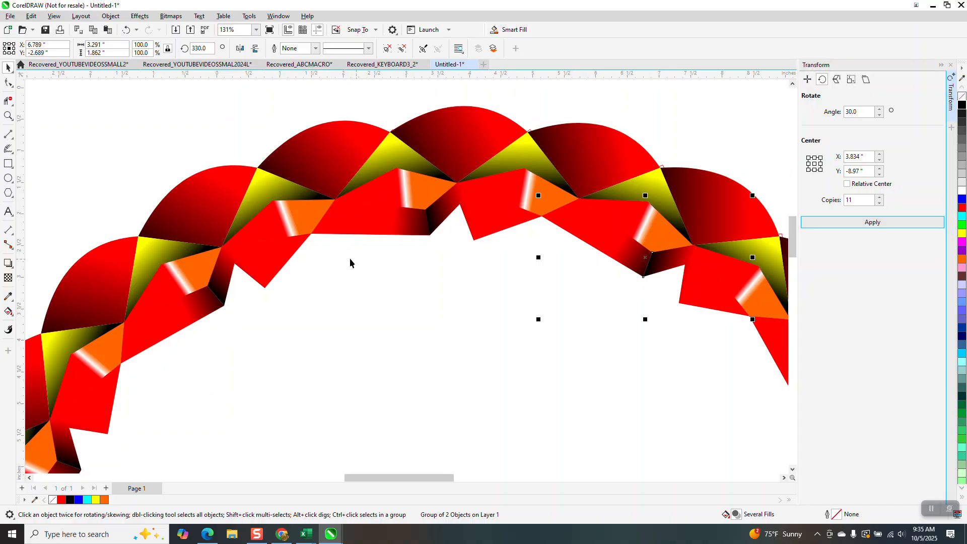
{"action": "scroll", "coordinate": [304, 248], "scroll_direction": "down", "scroll_amount": 3}
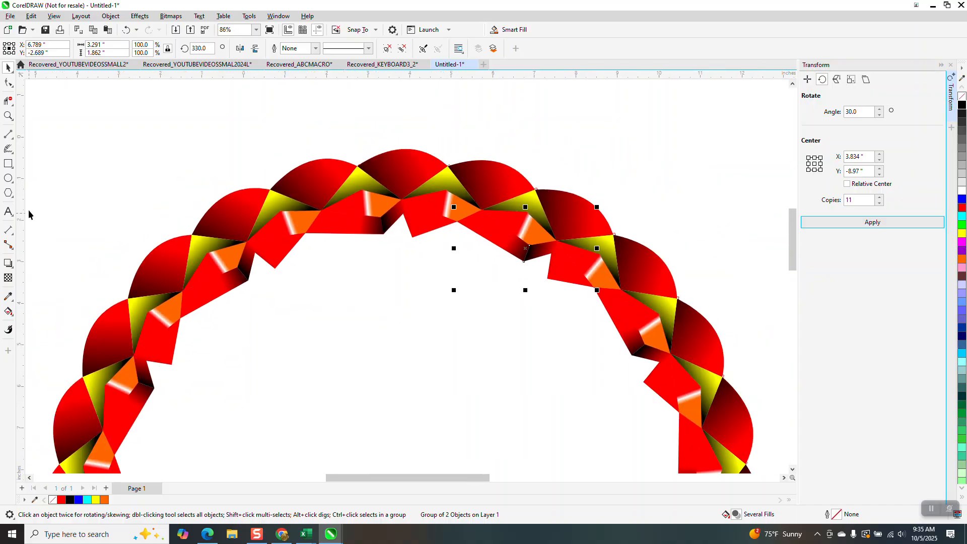
{"action": "left_click", "coordinate": [11, 137]}
{"action": "left_click", "coordinate": [46, 199]}
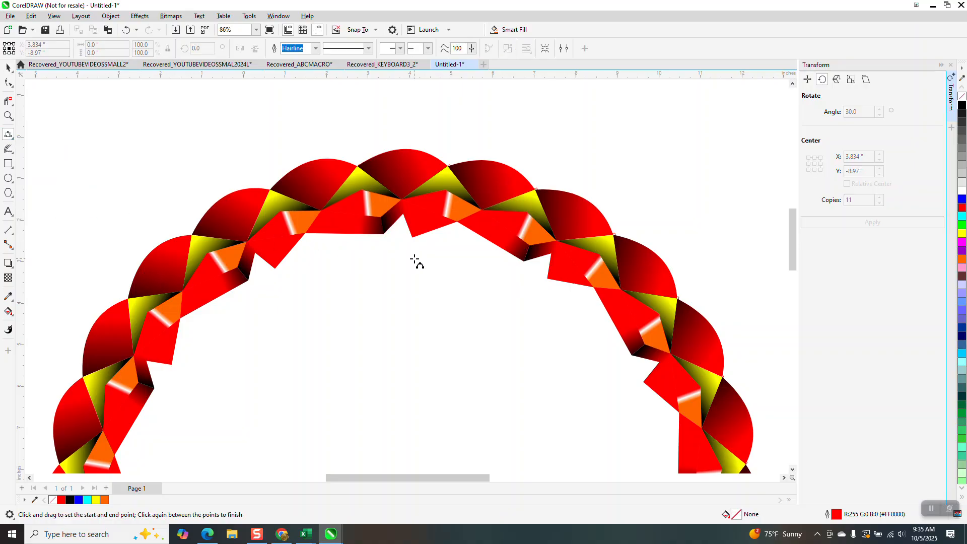
{"action": "left_click", "coordinate": [8, 116]}
{"action": "left_click_drag", "start_coordinate": [352, 164], "coordinate": [448, 275]}
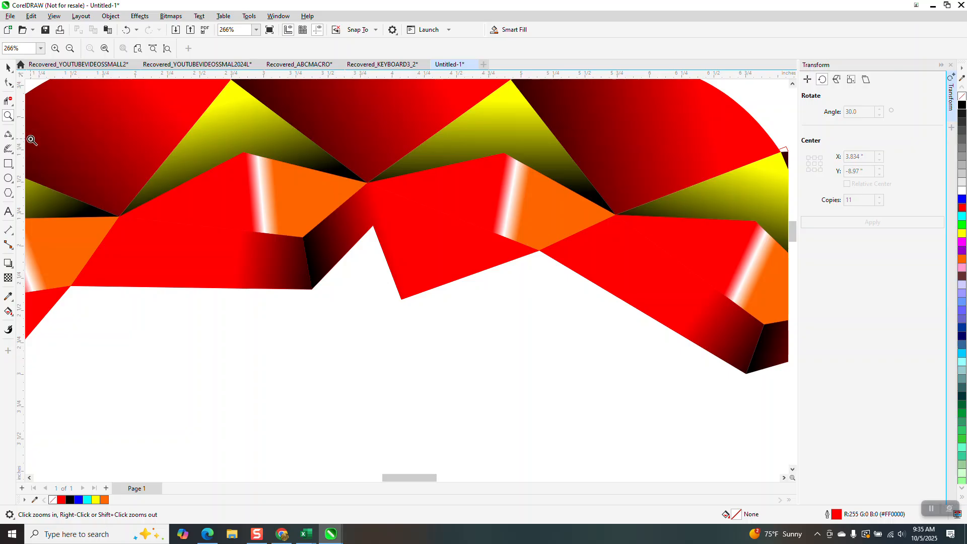
{"action": "left_click", "coordinate": [8, 135]}
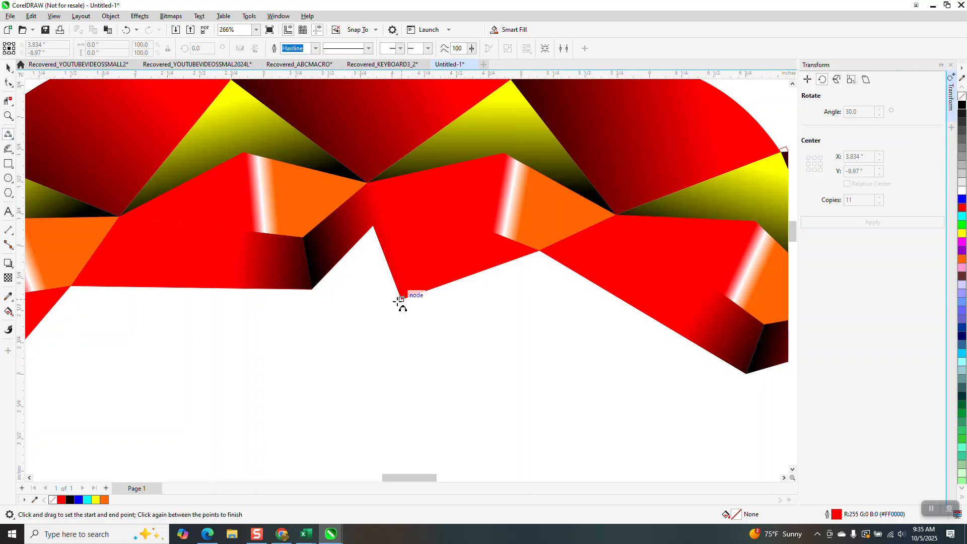
{"action": "left_click_drag", "start_coordinate": [401, 300], "coordinate": [312, 289]}
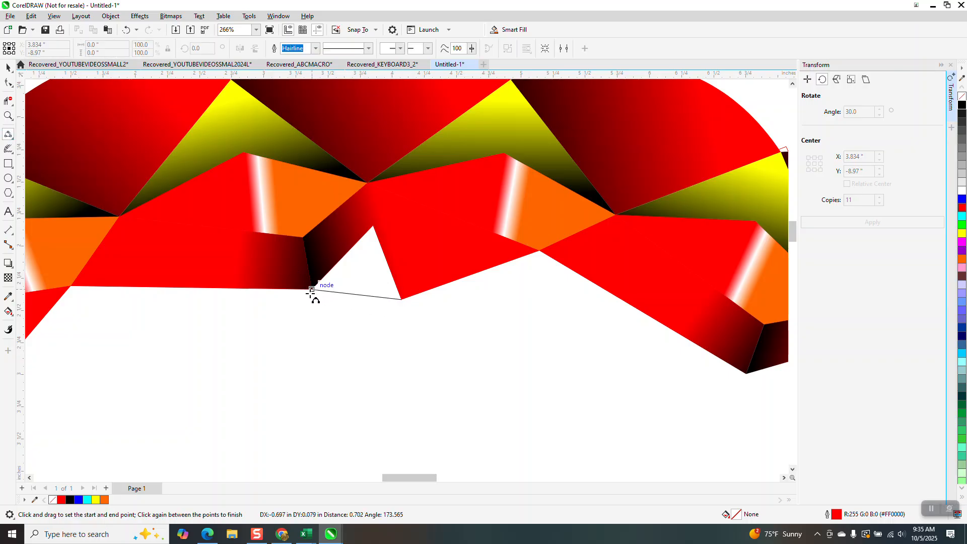
{"action": "left_click", "coordinate": [322, 317]}
- Smart Fill the area enclosed by the notch and the new curve with green and no outline
{"action": "scroll", "coordinate": [308, 310], "scroll_direction": "down", "scroll_amount": 2}
{"action": "scroll", "coordinate": [304, 306], "scroll_direction": "down", "scroll_amount": 2}
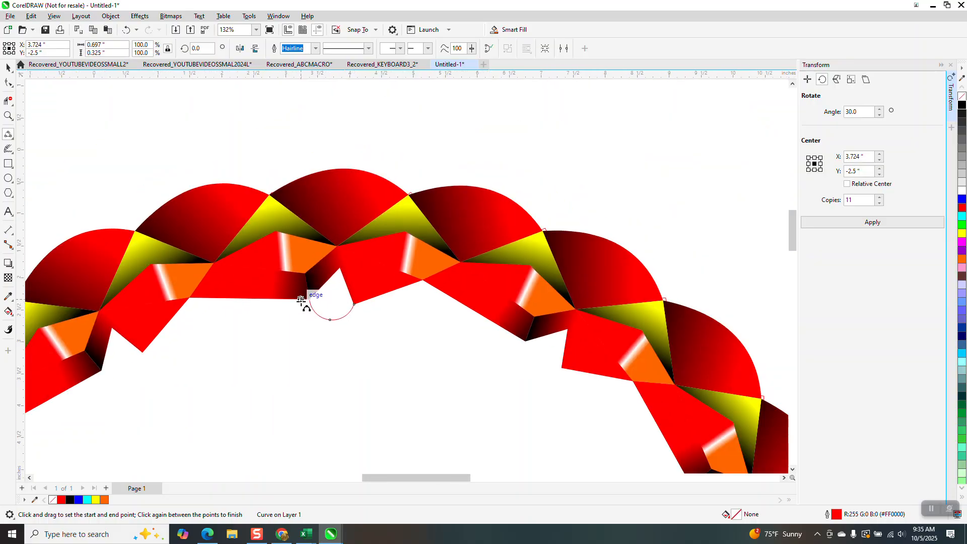
{"action": "left_click", "coordinate": [22, 316]}
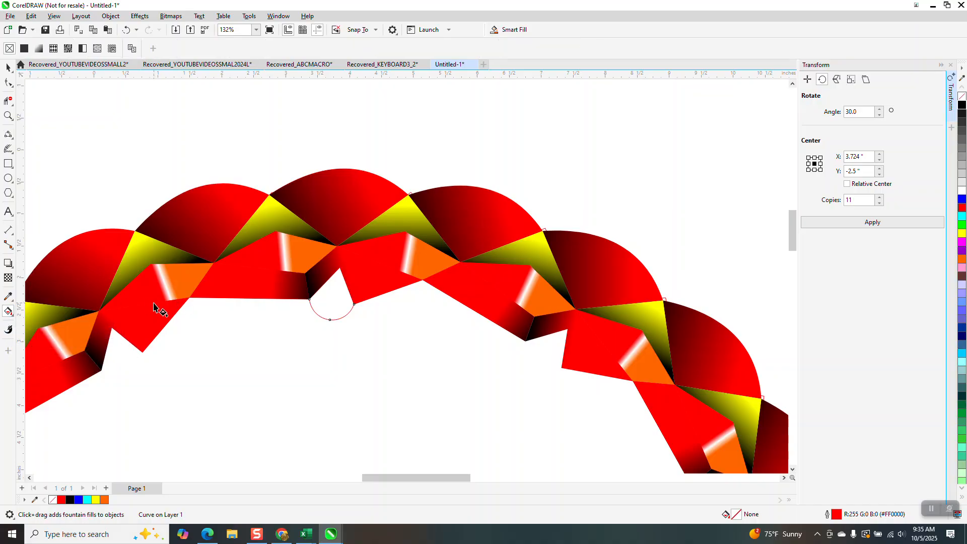
{"action": "key", "text": "s"}
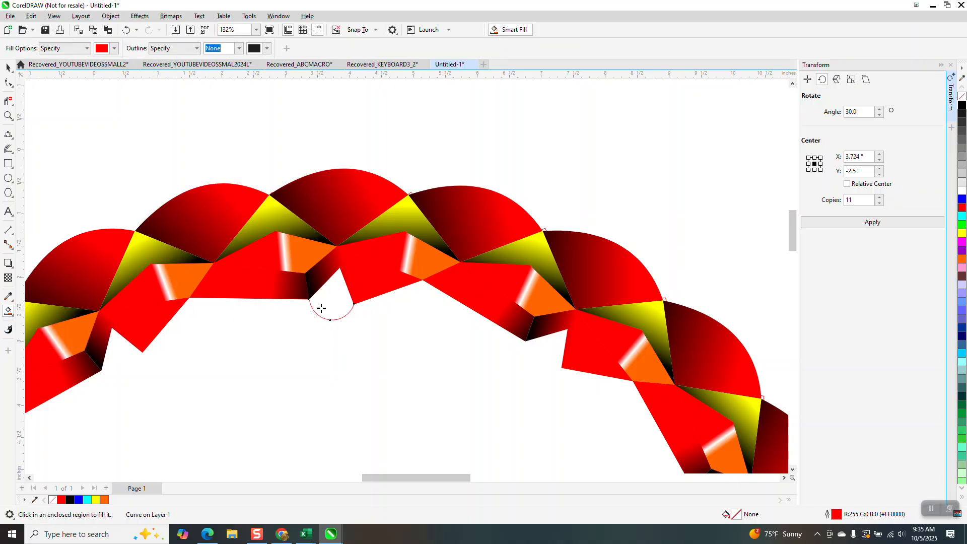
{"action": "left_click", "coordinate": [115, 48]}
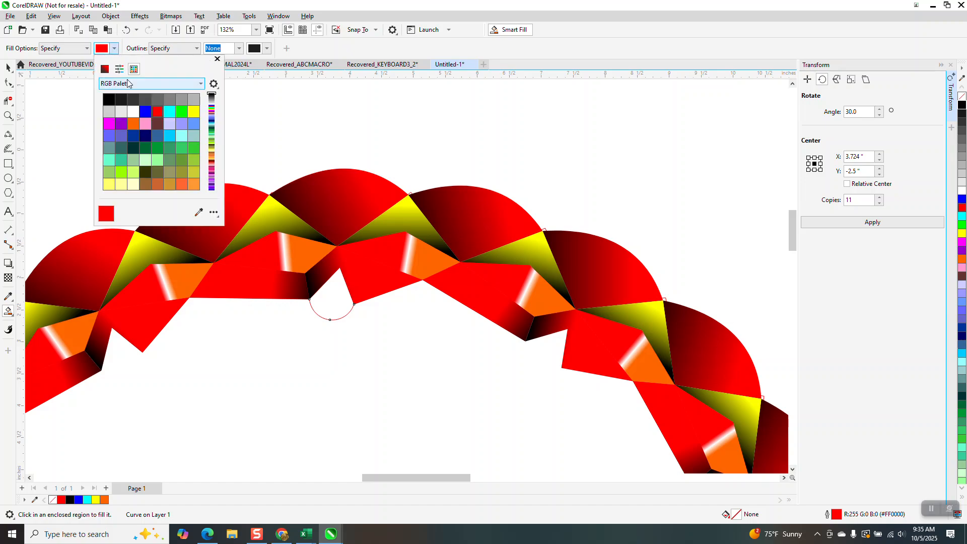
{"action": "left_click", "coordinate": [182, 111]}
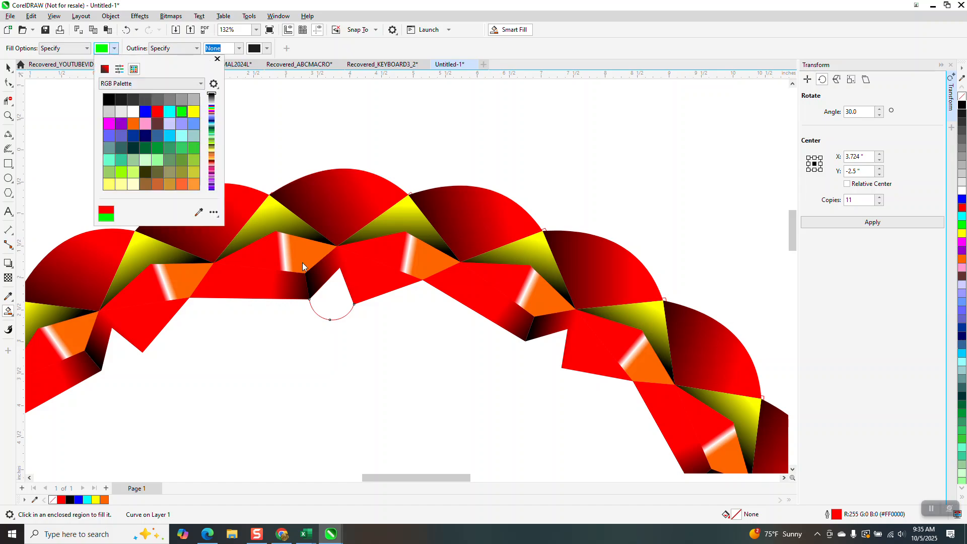
{"action": "left_click", "coordinate": [328, 297]}
{"action": "left_click", "coordinate": [331, 294]}
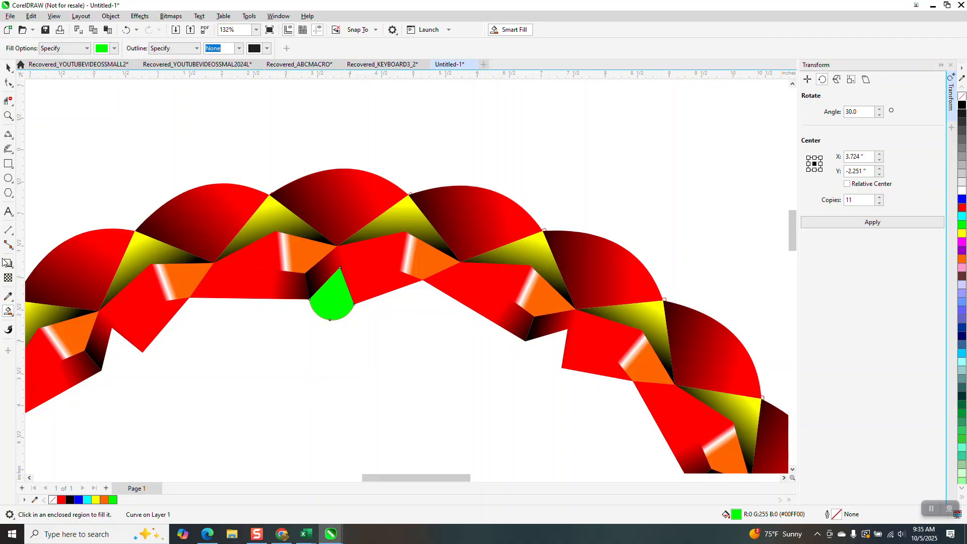
- Apply a linear fountain fill to the green shape, running from green at its rounded end to black toward its pointed tip
{"action": "key", "text": "g"}
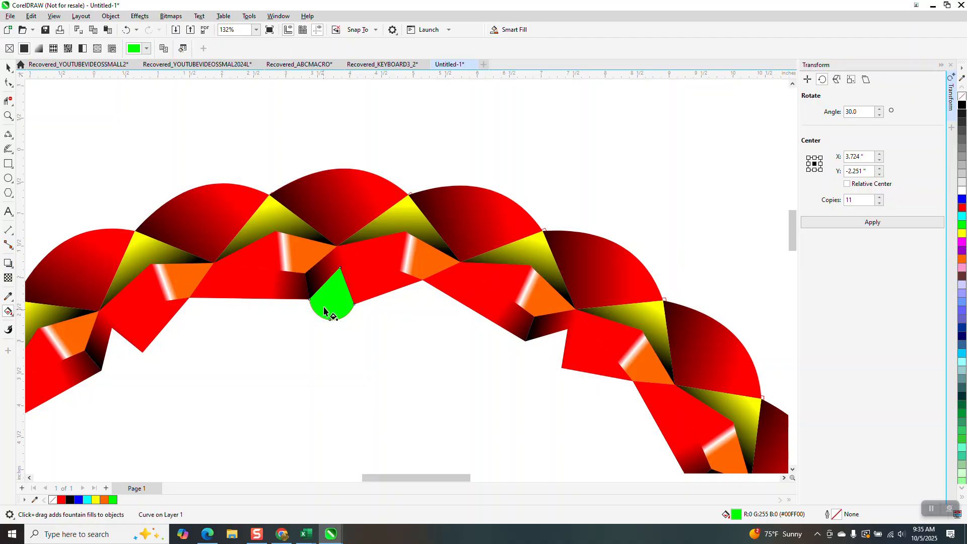
{"action": "left_click_drag", "start_coordinate": [325, 308], "coordinate": [342, 255]}
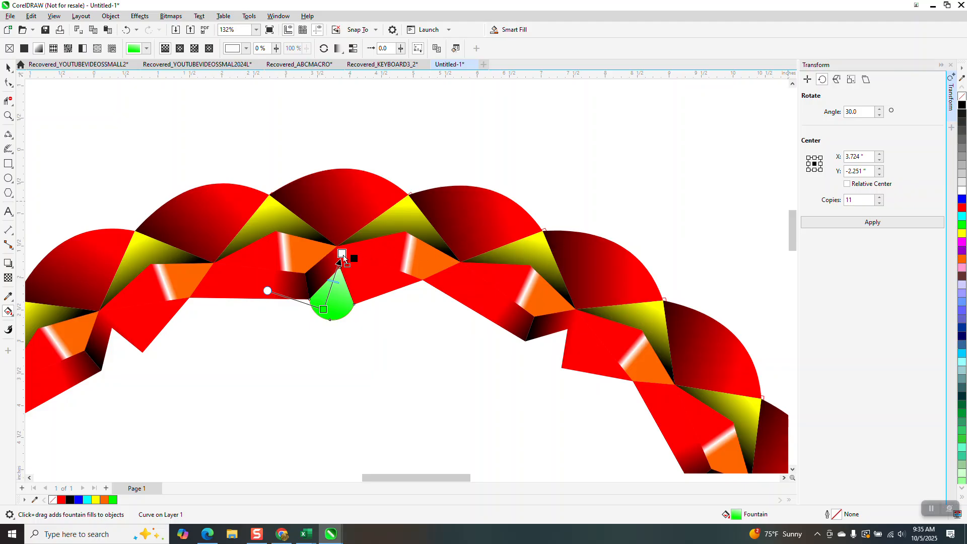
{"action": "left_click", "coordinate": [8, 68]}
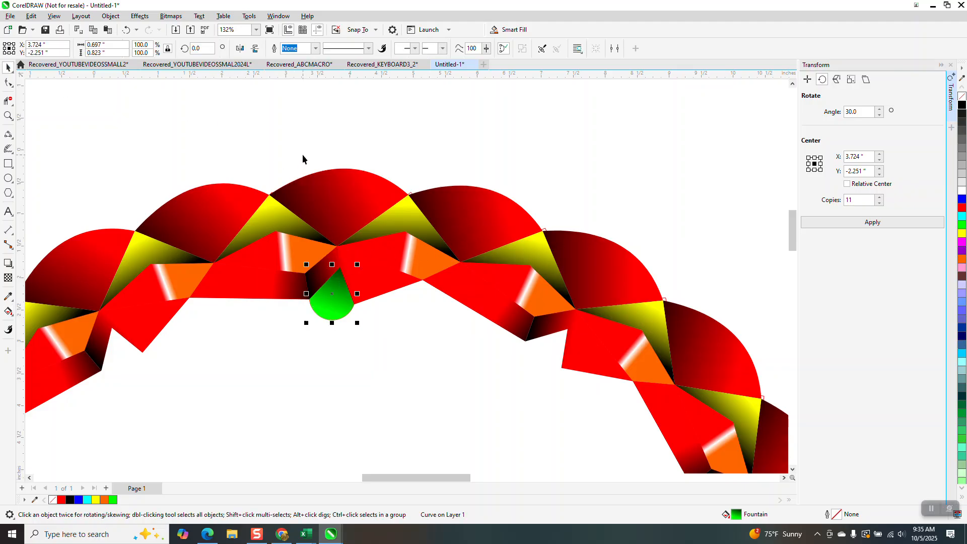
- Rotate the green gradient shape by 15 degrees with 23 copies around X 3.834, Y -8.97 inches
{"action": "left_click_drag", "start_coordinate": [858, 112], "coordinate": [850, 113]}
{"action": "type", "text": "15"}
{"action": "double_click", "coordinate": [860, 200]}
{"action": "type", "text": "23"}
{"action": "key", "text": "Return"}
- Draw a 3-Point Curve about 1.87 inches wide and 0.71 inches high beneath the left red shape's lower edge, passing around the green shape
{"action": "scroll", "coordinate": [732, 215], "scroll_direction": "down", "scroll_amount": 3}
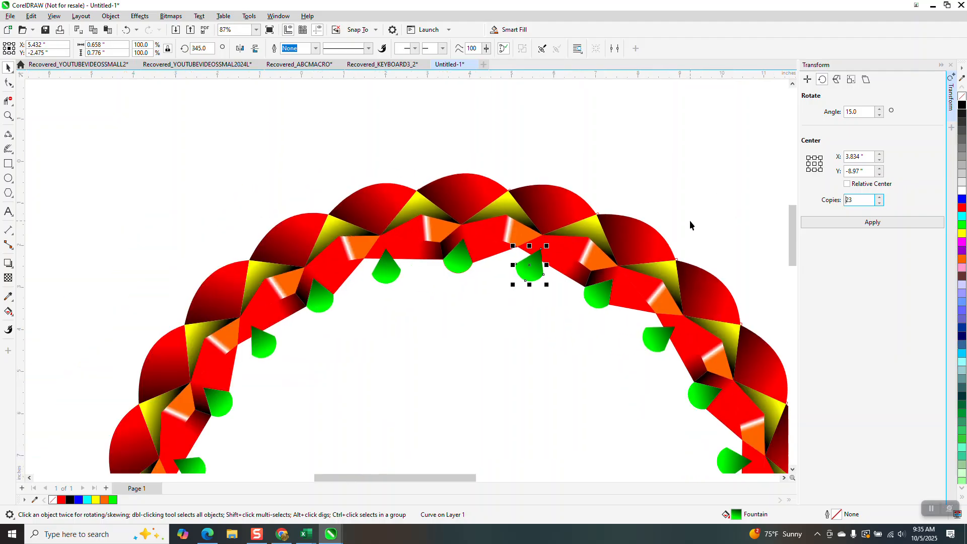
{"action": "scroll", "coordinate": [522, 183], "scroll_direction": "down", "scroll_amount": 1}
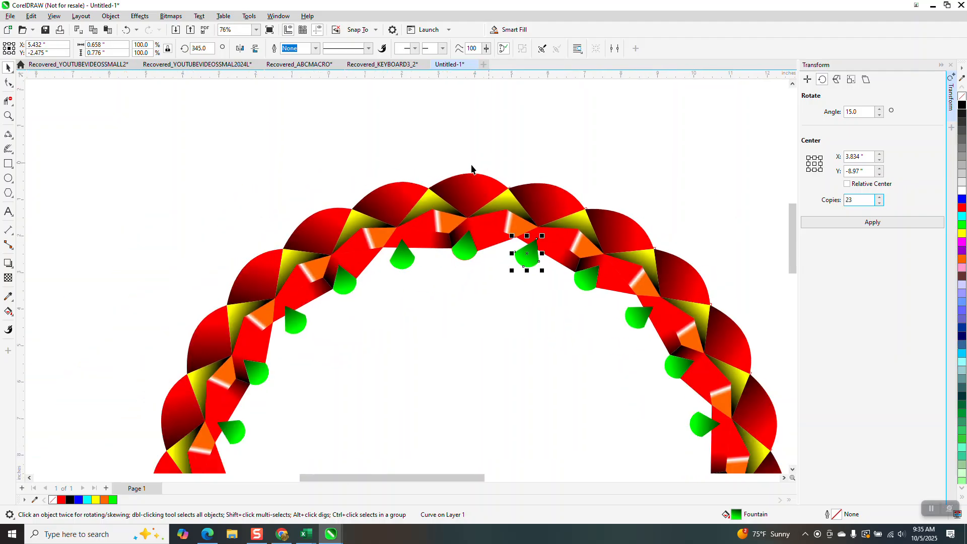
{"action": "left_click", "coordinate": [8, 116]}
{"action": "left_click_drag", "start_coordinate": [369, 184], "coordinate": [520, 306]}
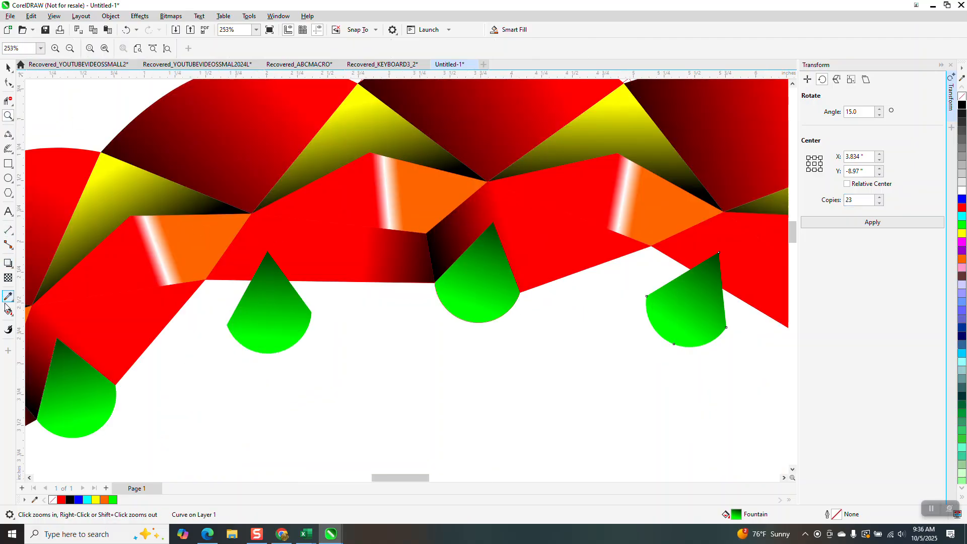
{"action": "left_click", "coordinate": [13, 317]}
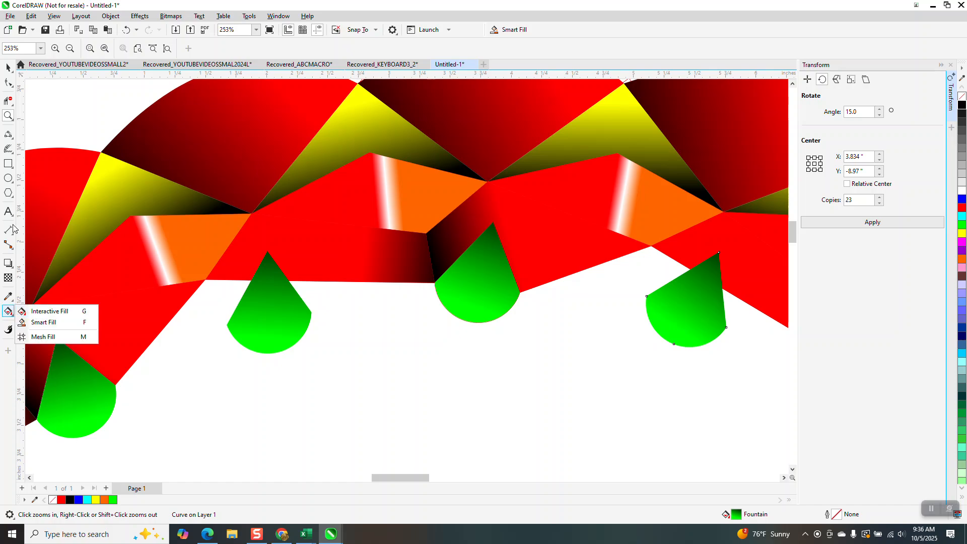
{"action": "left_click", "coordinate": [11, 140]}
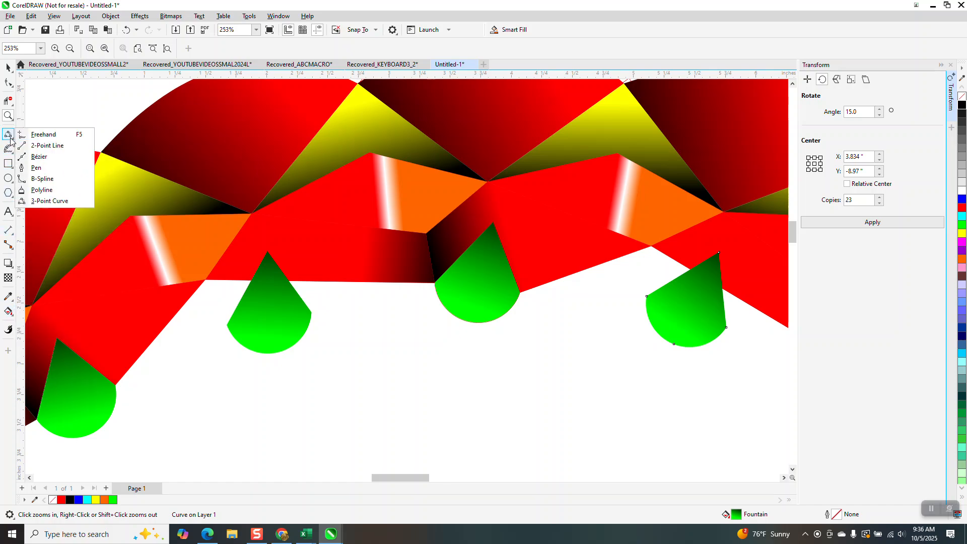
{"action": "left_click", "coordinate": [50, 200]}
{"action": "left_click_drag", "start_coordinate": [436, 291], "coordinate": [206, 280]}
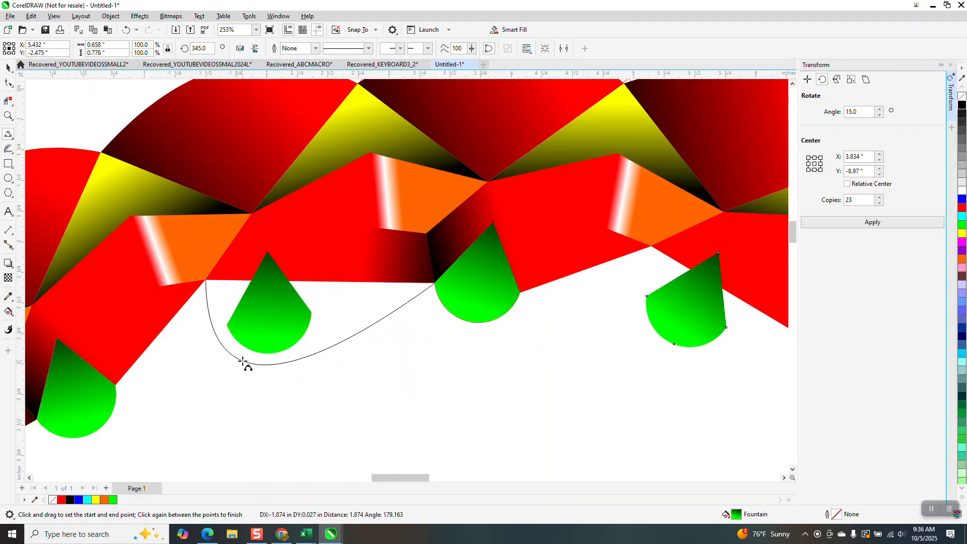
{"action": "left_click", "coordinate": [262, 363]}
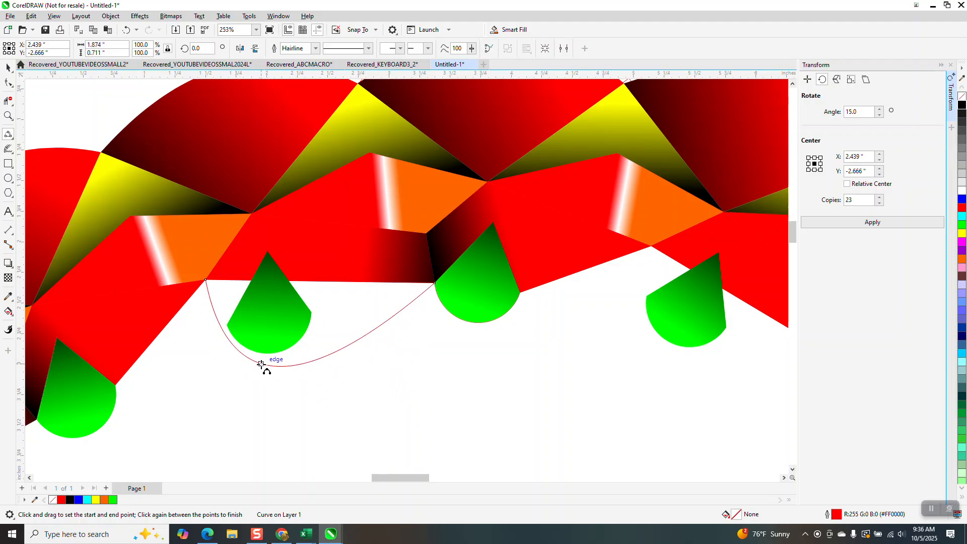
- Smart Fill the area between the new curve, the red edge and the green shape with blue
{"action": "key", "text": "s"}
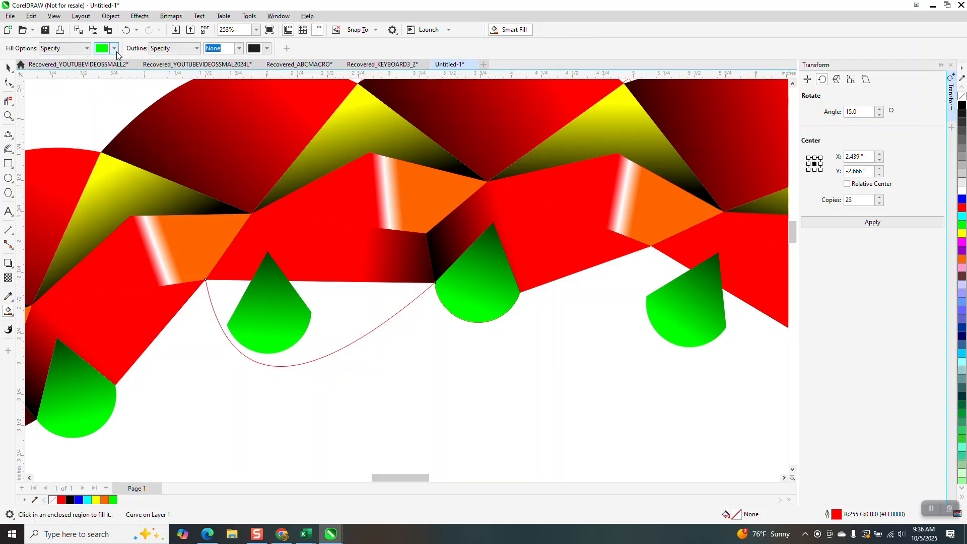
{"action": "left_click", "coordinate": [115, 48]}
{"action": "left_click", "coordinate": [147, 111]}
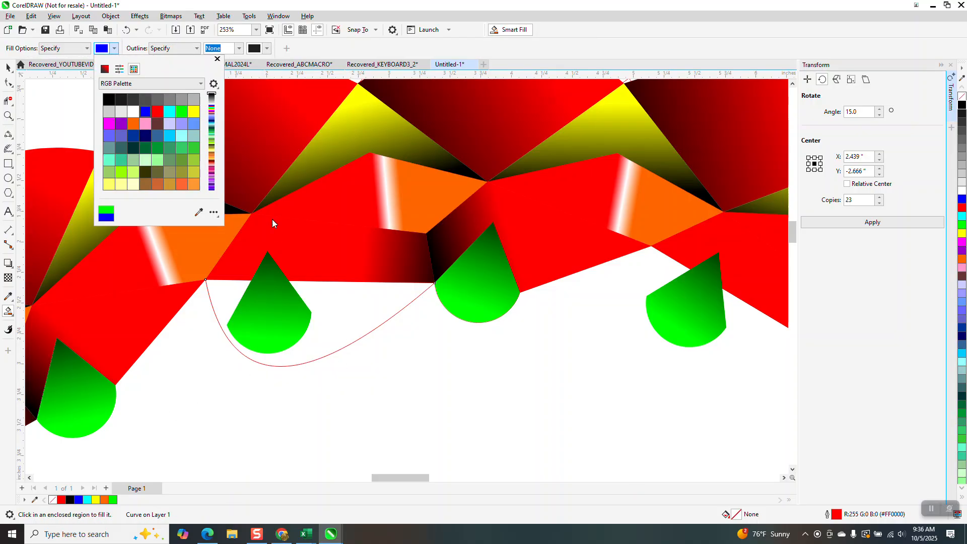
{"action": "left_click", "coordinate": [381, 316]}
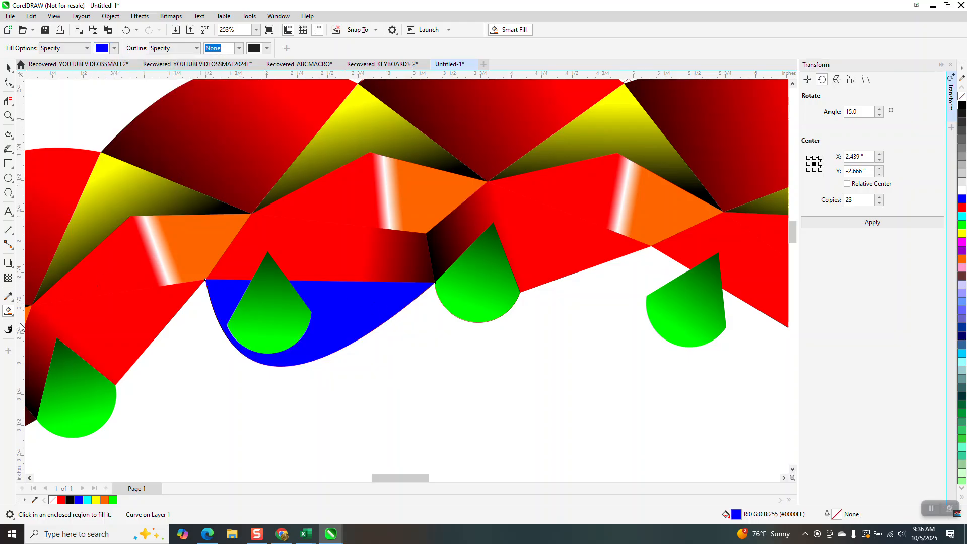
- Apply a linear fountain fill to the blue curved shape, blue at both ends, running from its pointed right tip toward its rounded lower-left side
{"action": "left_click", "coordinate": [9, 313]}
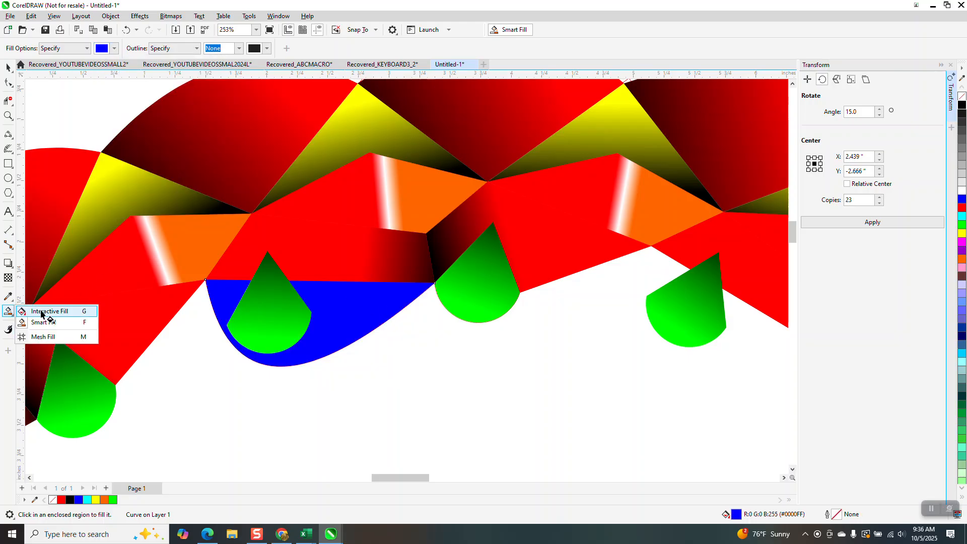
{"action": "left_click", "coordinate": [41, 312]}
{"action": "left_click_drag", "start_coordinate": [362, 307], "coordinate": [174, 356]}
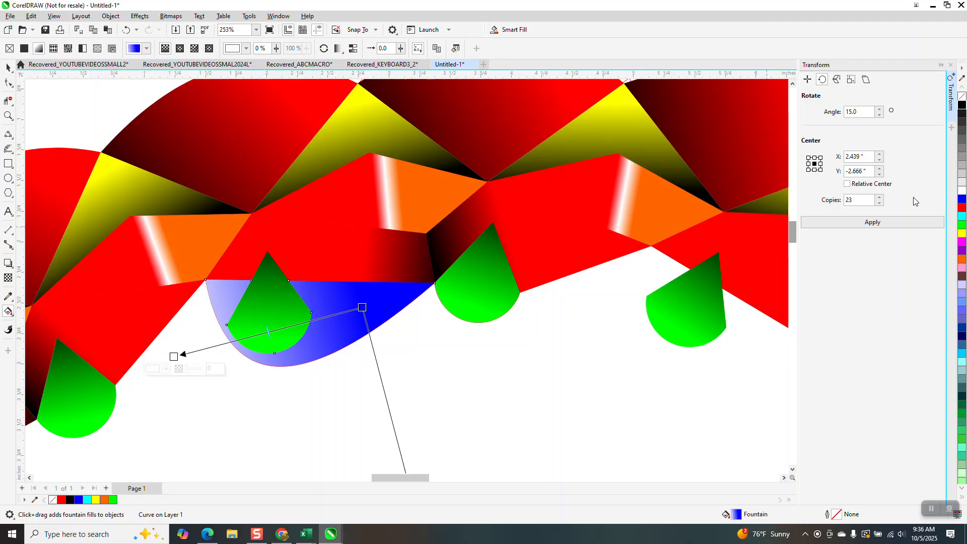
{"action": "left_click_drag", "start_coordinate": [961, 199], "coordinate": [174, 357]}
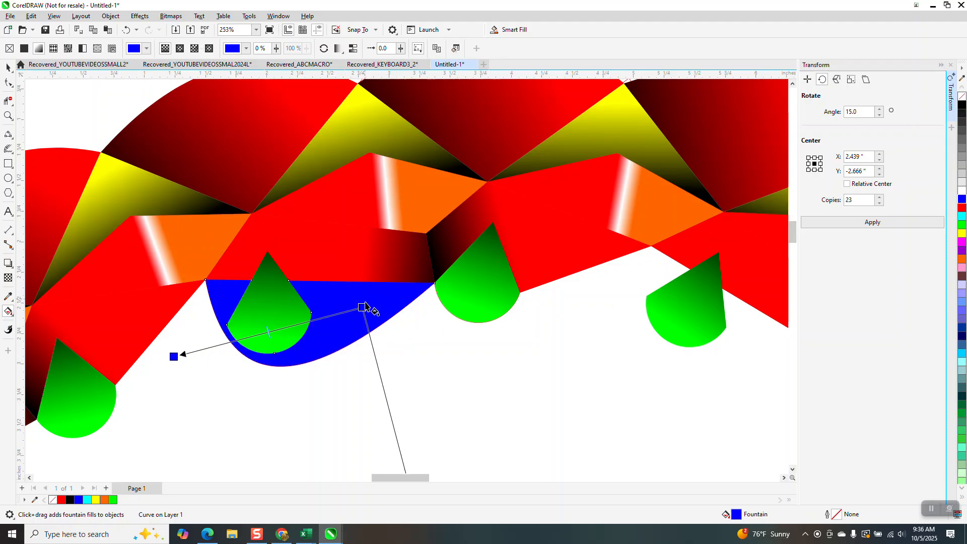
{"action": "left_click_drag", "start_coordinate": [364, 305], "coordinate": [214, 355]}
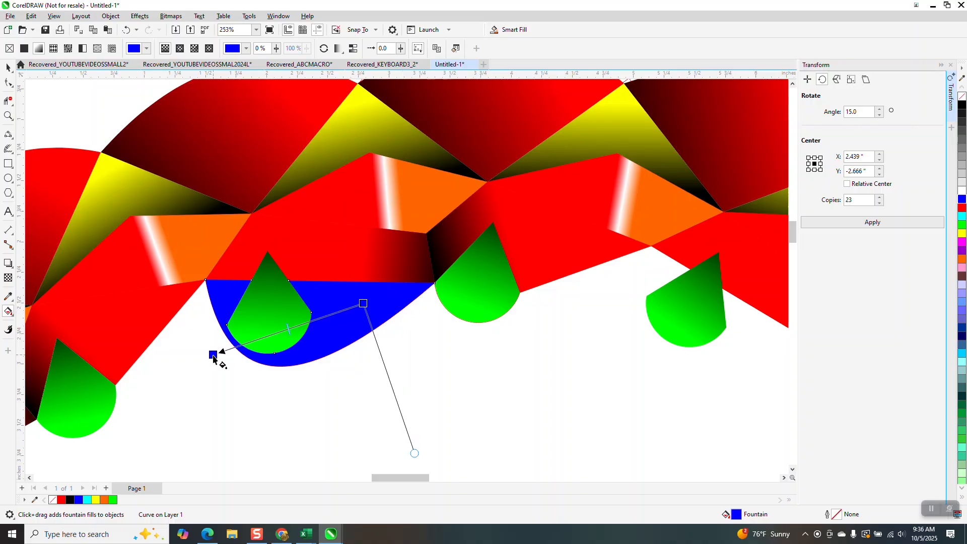
{"action": "left_click_drag", "start_coordinate": [363, 303], "coordinate": [420, 290]}
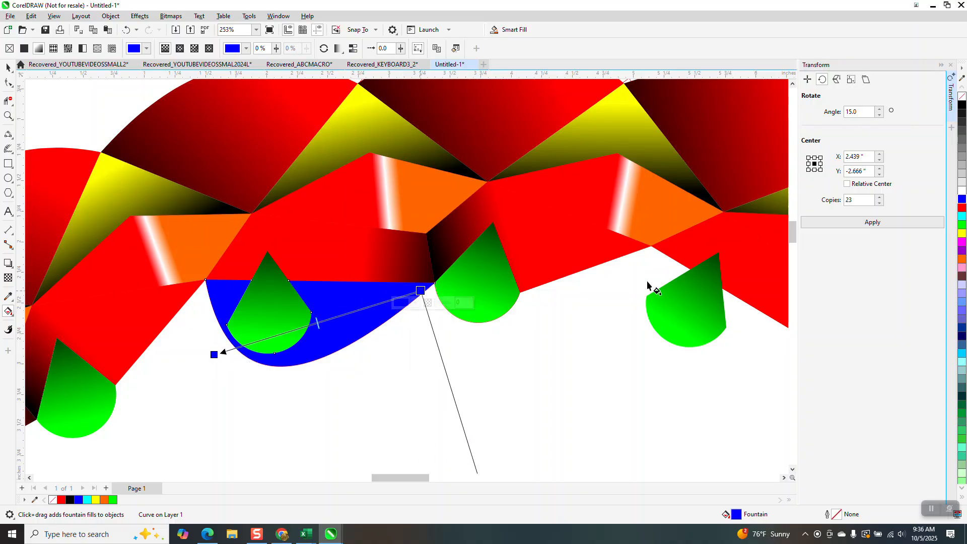
- Add a narrow white band to the blue shape's fountain fill beside the green shape, with blue color nodes close on both sides
{"action": "left_click_drag", "start_coordinate": [962, 192], "coordinate": [311, 325]}
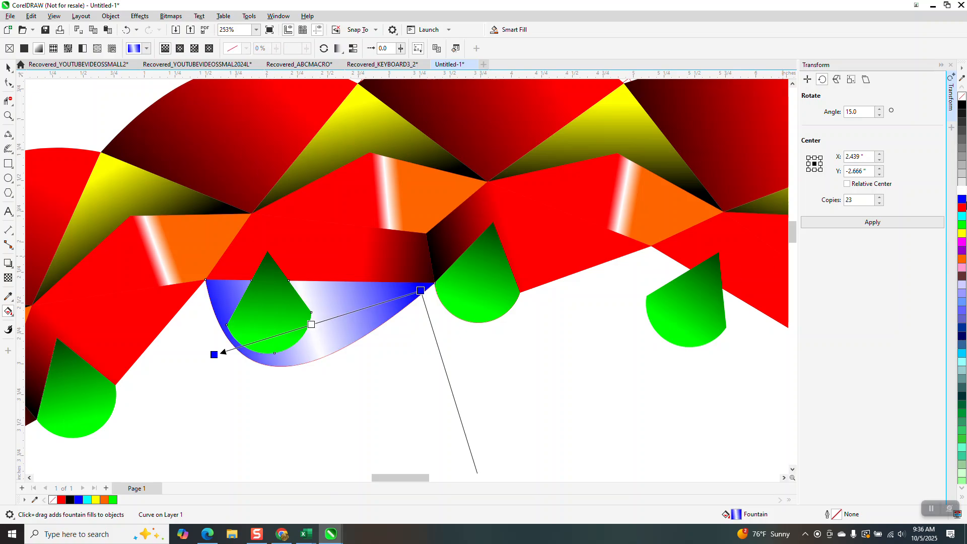
{"action": "left_click_drag", "start_coordinate": [963, 203], "coordinate": [326, 321]}
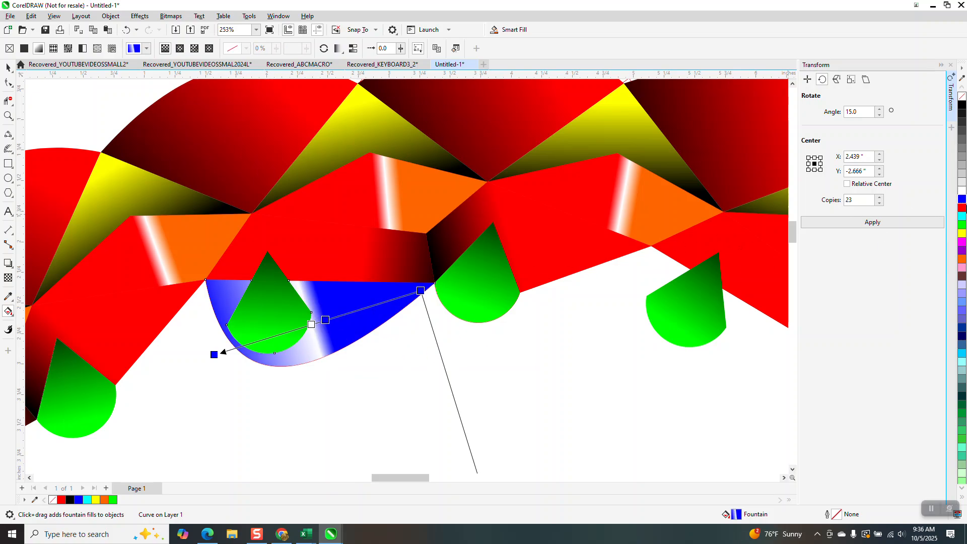
{"action": "left_click_drag", "start_coordinate": [957, 204], "coordinate": [293, 331]}
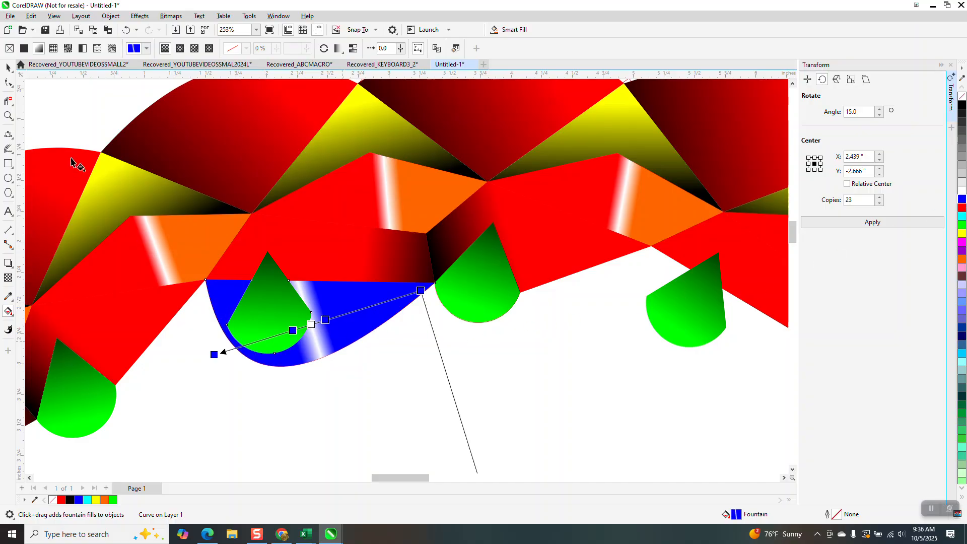
- Rotate the blue gradient shape by 15 degrees with 23 copies around X 3.834, Y -8.97 inches
{"action": "left_click", "coordinate": [7, 68]}
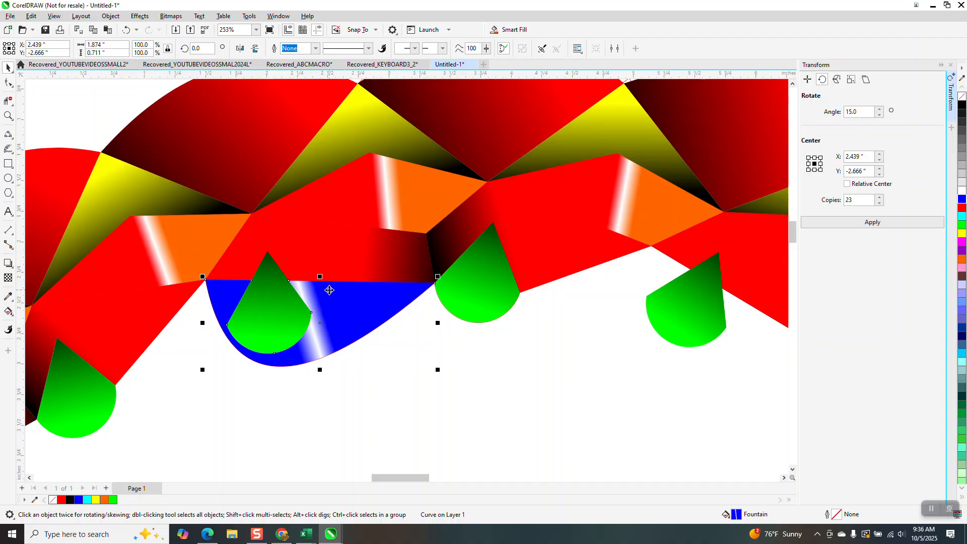
{"action": "scroll", "coordinate": [349, 326], "scroll_direction": "down", "scroll_amount": 2}
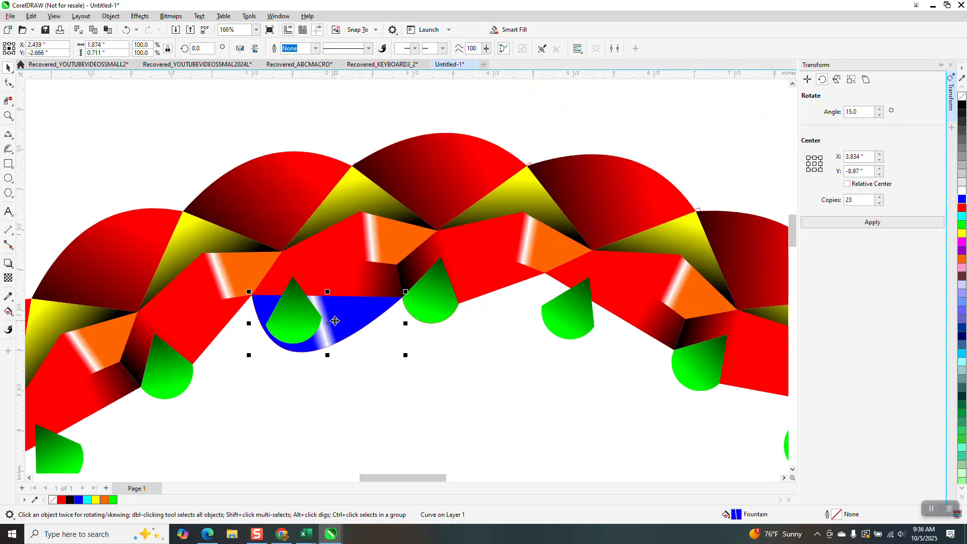
{"action": "left_click", "coordinate": [870, 223]}
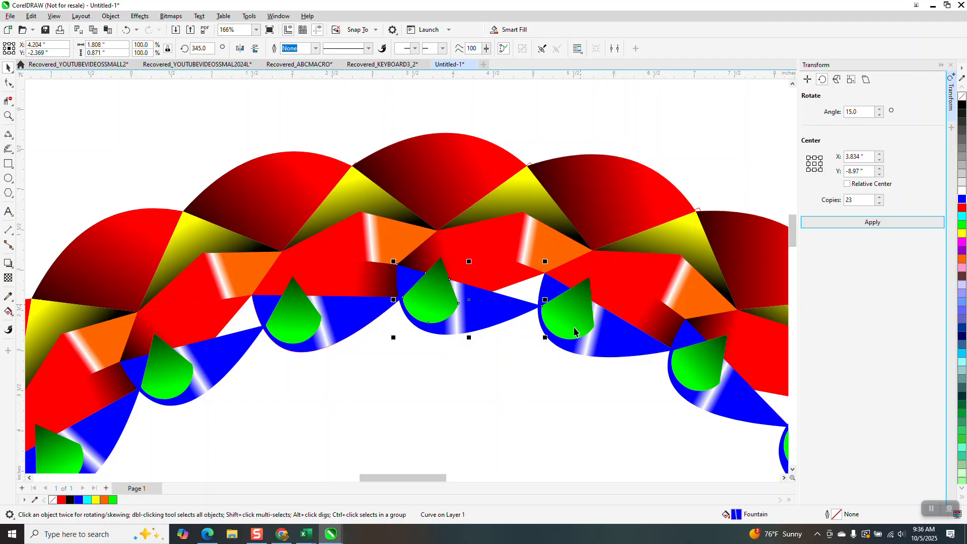
- Smart Fill the small triangular gap between the red shape and two neighboring blue shapes with yellow
{"action": "left_click", "coordinate": [11, 314]}
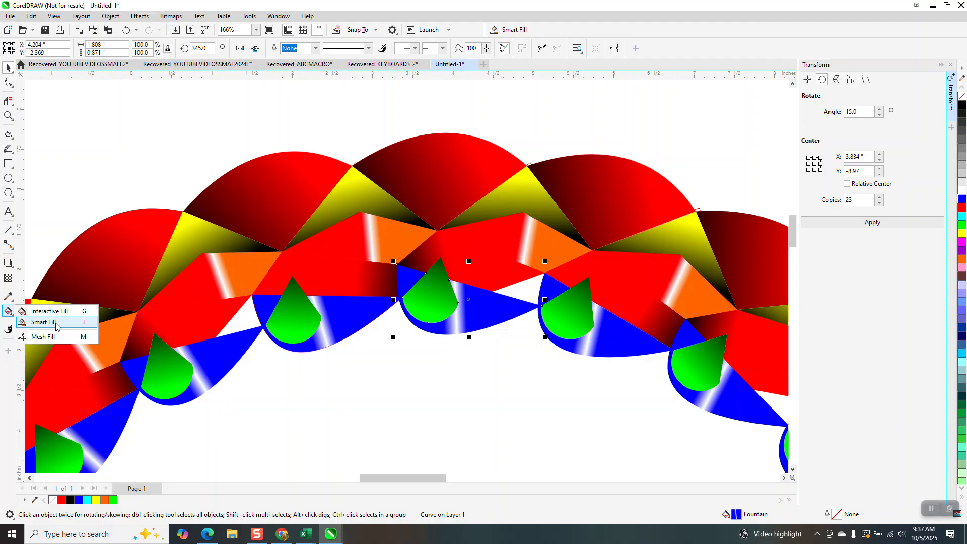
{"action": "left_click", "coordinate": [43, 322]}
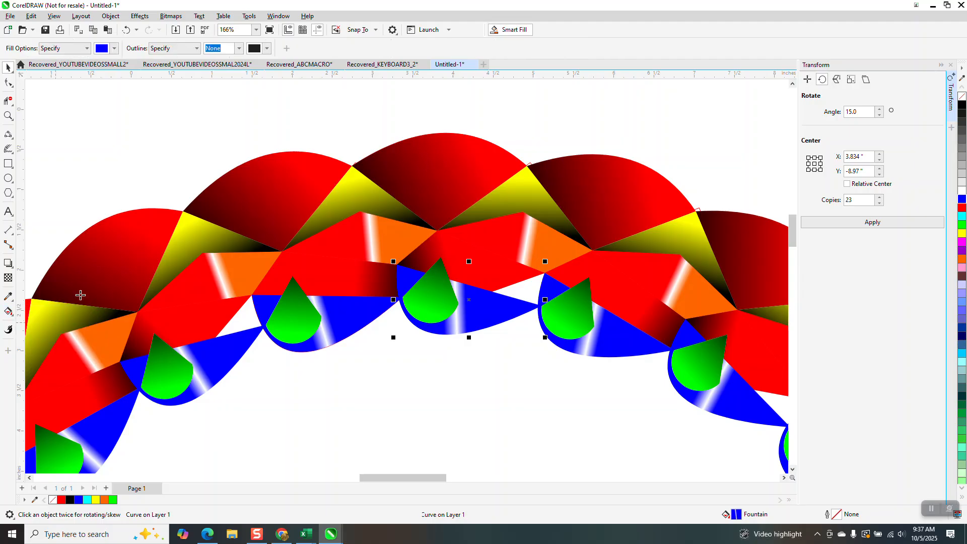
{"action": "left_click", "coordinate": [114, 50]}
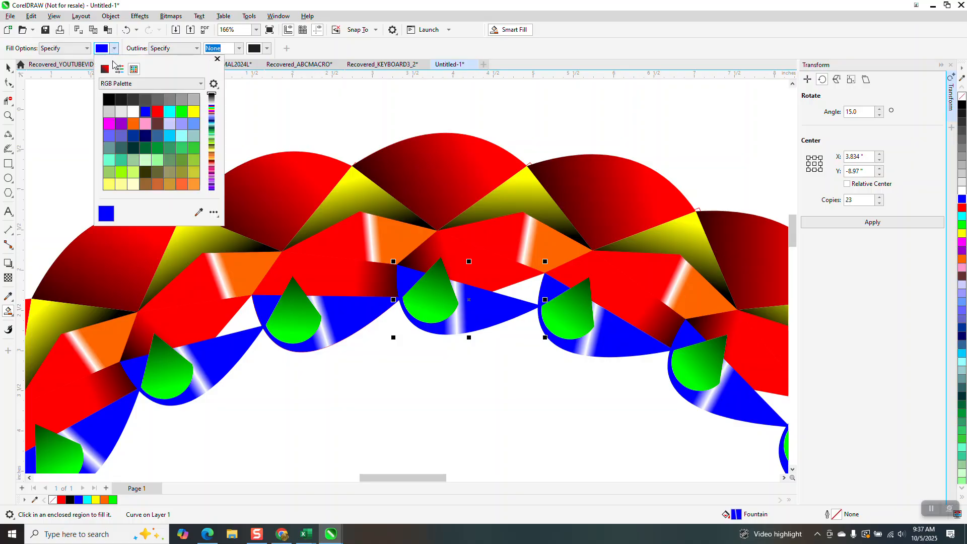
{"action": "left_click", "coordinate": [194, 112]}
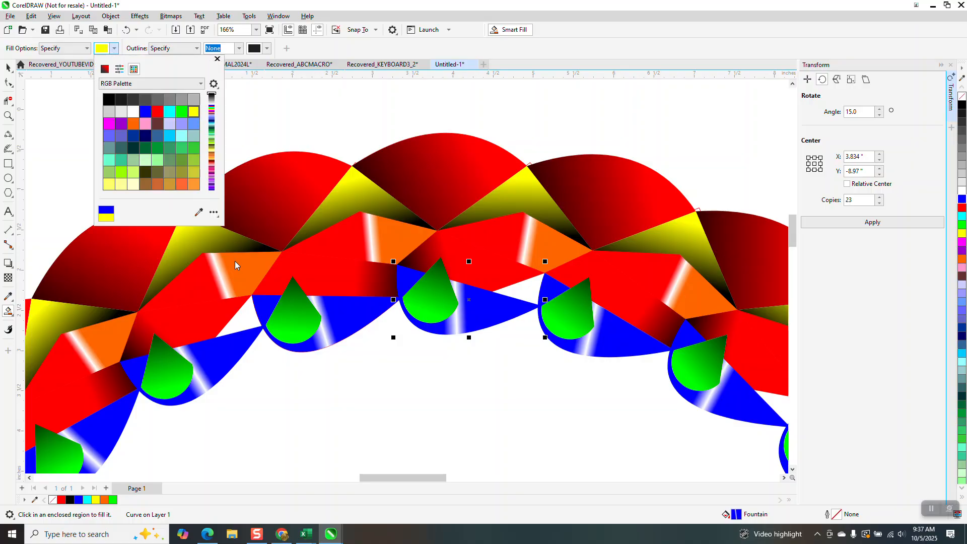
{"action": "left_click", "coordinate": [245, 313]}
- Rotate the small yellow triangle by 15 degrees with 23 copies around X 3.834, Y -8.97 inches
{"action": "scroll", "coordinate": [68, 97], "scroll_direction": "down", "scroll_amount": 1}
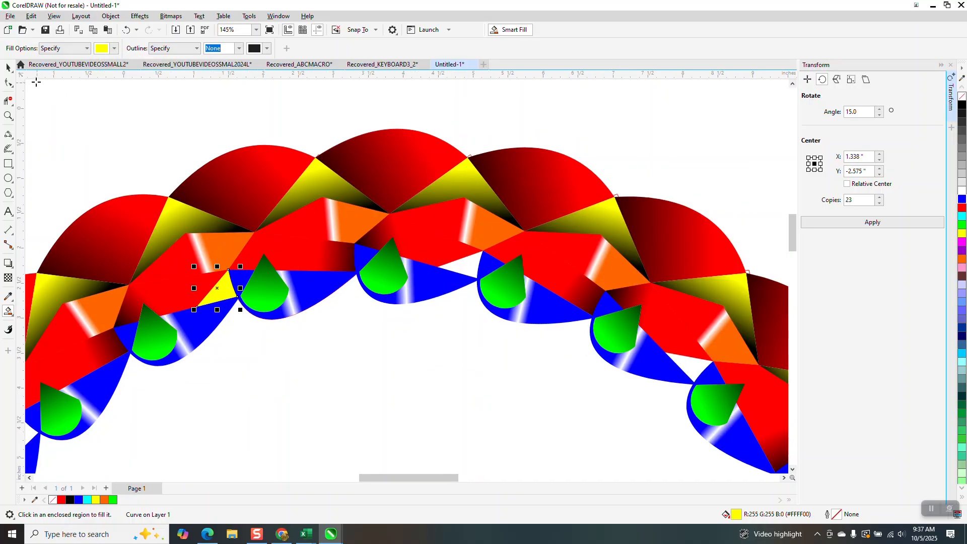
{"action": "left_click", "coordinate": [9, 84]}
{"action": "key", "text": "Down"}
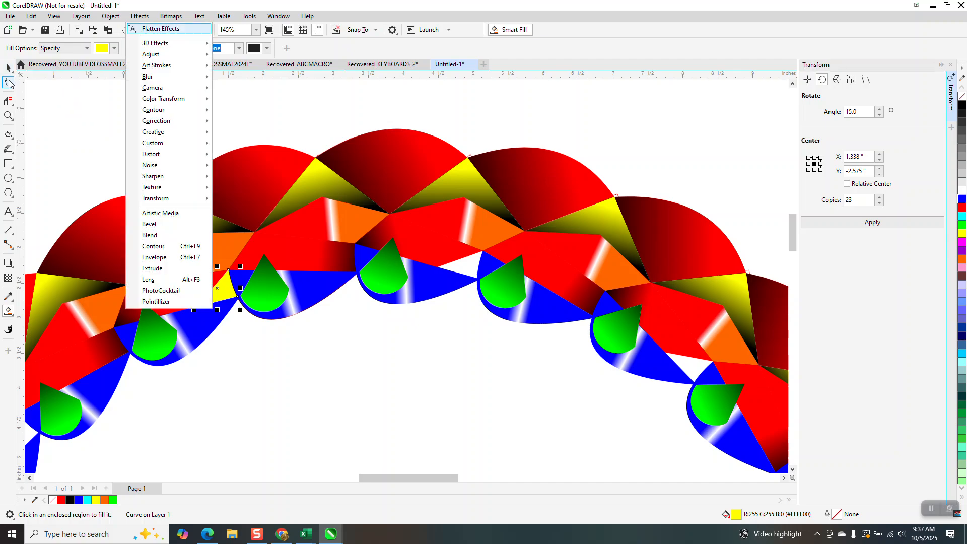
{"action": "left_click", "coordinate": [10, 68]}
{"action": "left_click", "coordinate": [74, 87]}
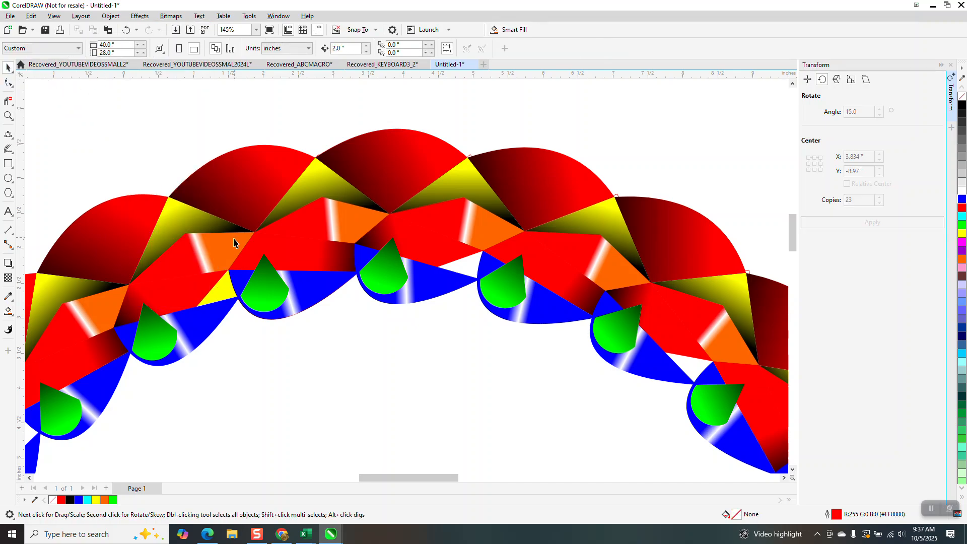
{"action": "left_click", "coordinate": [222, 297]}
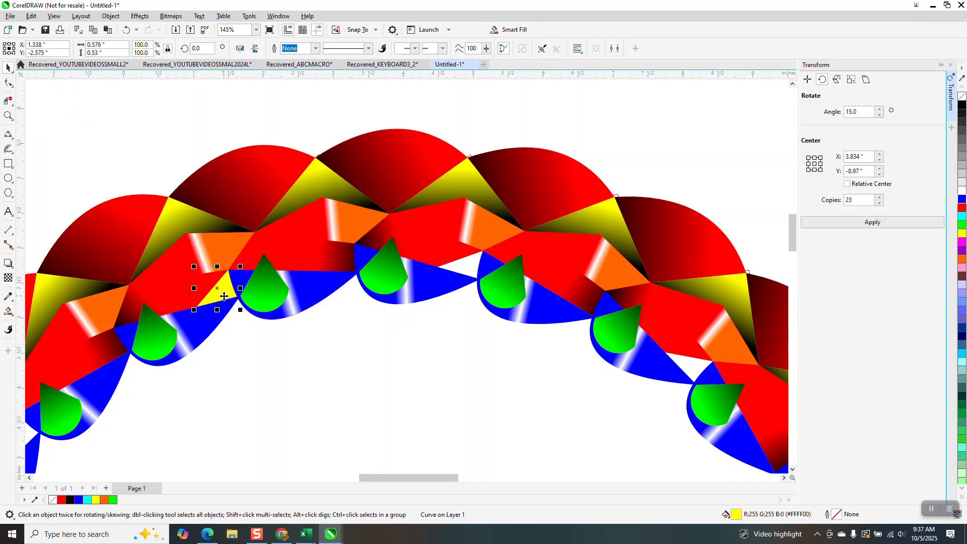
{"action": "left_click", "coordinate": [876, 224]}
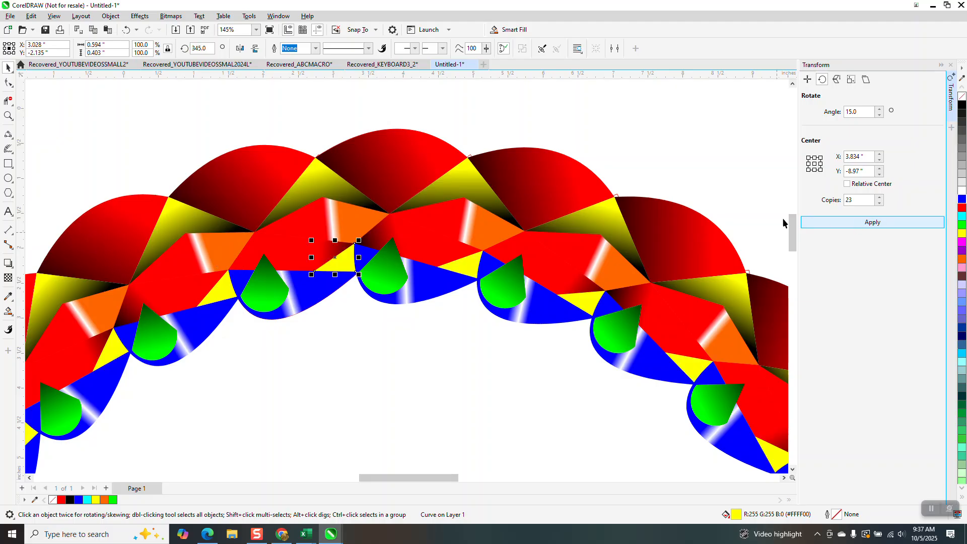
- Smart Fill the empty center area inside the ring with yellow
{"action": "scroll", "coordinate": [329, 110], "scroll_direction": "down", "scroll_amount": 2}
{"action": "scroll", "coordinate": [330, 111], "scroll_direction": "down", "scroll_amount": 3}
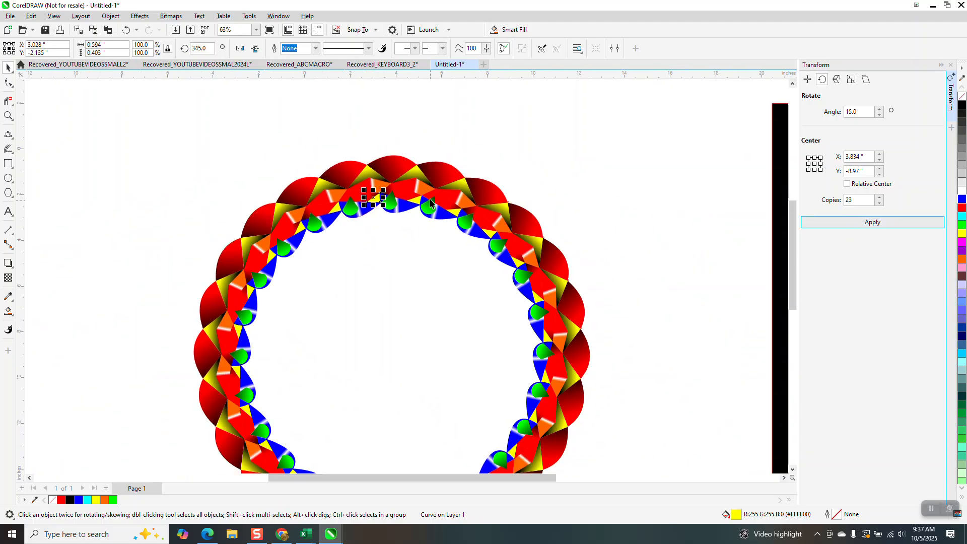
{"action": "scroll", "coordinate": [436, 194], "scroll_direction": "down", "scroll_amount": 1}
{"action": "scroll", "coordinate": [436, 186], "scroll_direction": "down", "scroll_amount": 2}
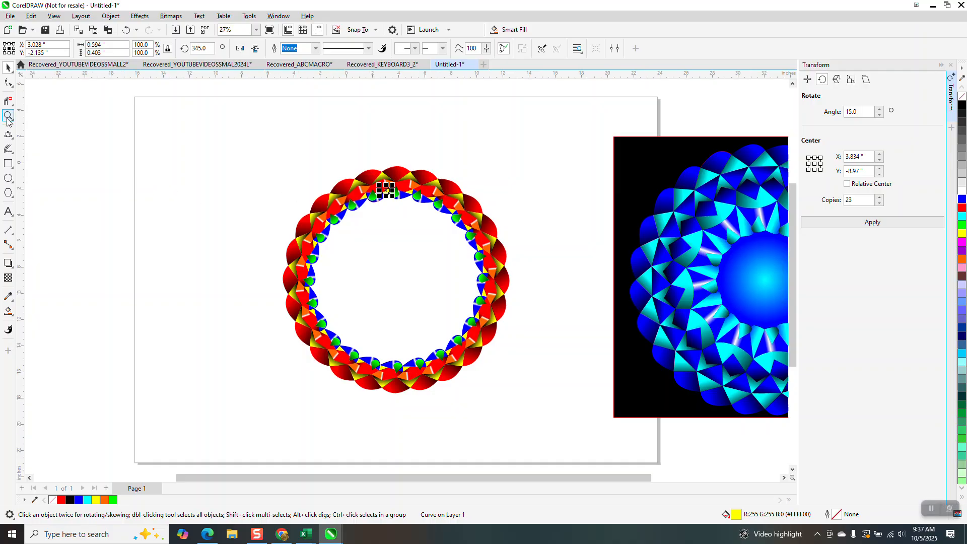
{"action": "left_click", "coordinate": [8, 116]}
{"action": "left_click_drag", "start_coordinate": [358, 170], "coordinate": [464, 232]}
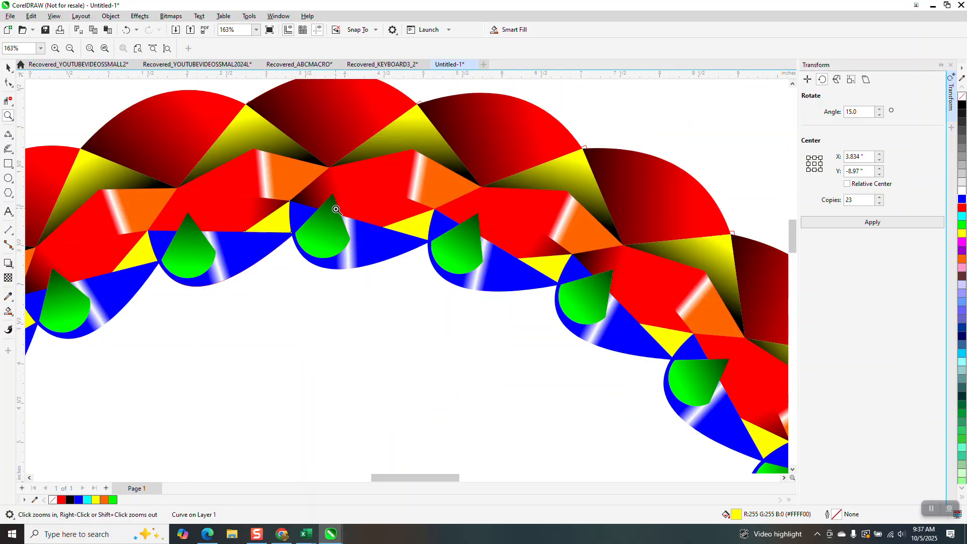
{"action": "scroll", "coordinate": [337, 210], "scroll_direction": "down", "scroll_amount": 4}
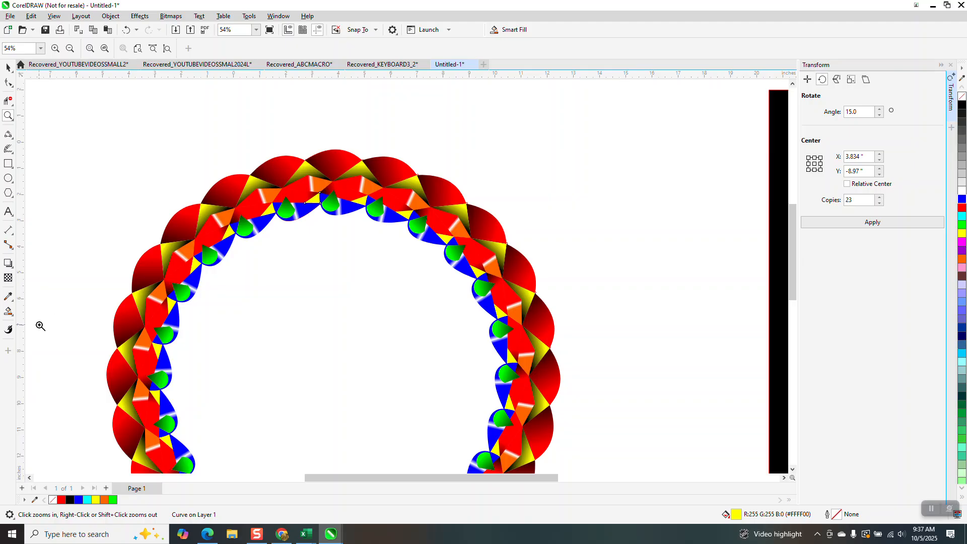
{"action": "left_click", "coordinate": [9, 311]}
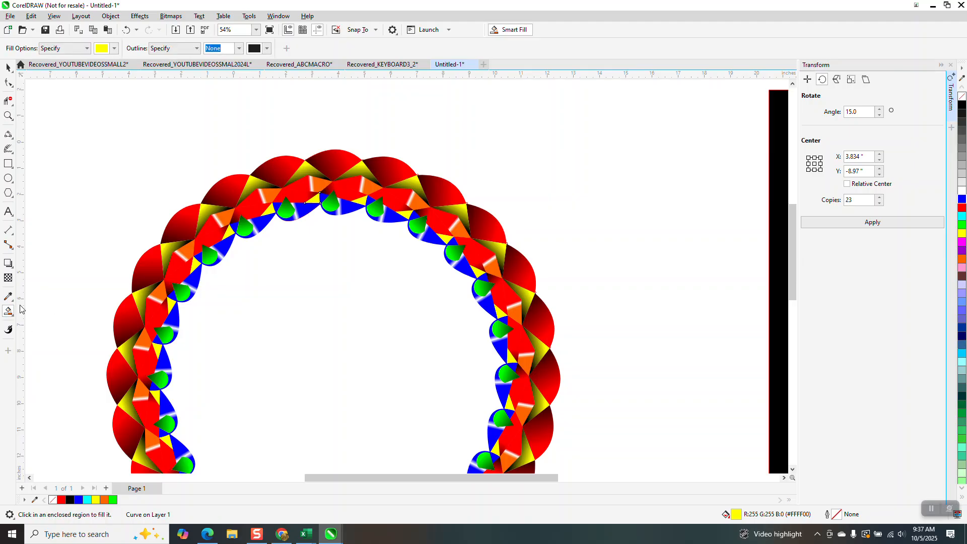
{"action": "left_click", "coordinate": [328, 328]}
{"action": "scroll", "coordinate": [339, 228], "scroll_direction": "down", "scroll_amount": 2}
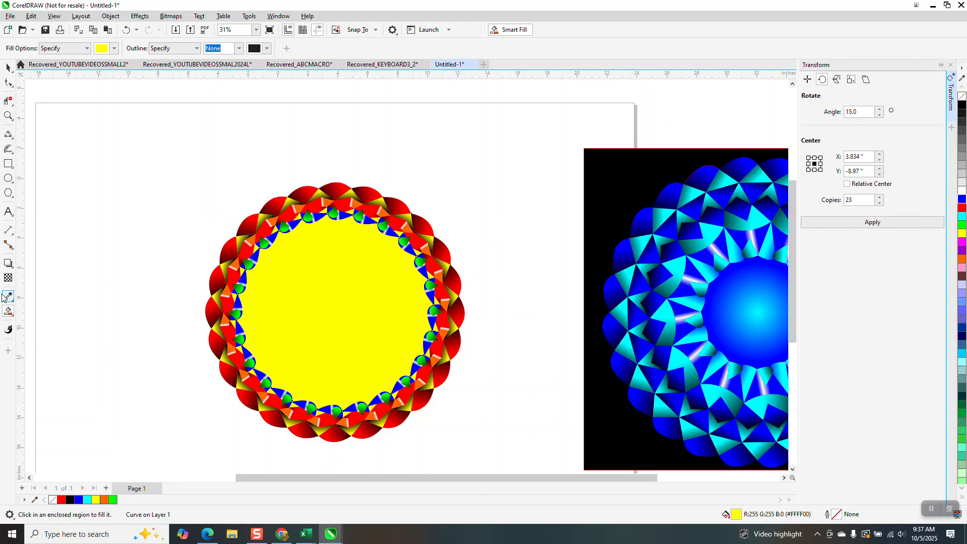
- Apply an elliptical fountain fill to the yellow center area, running from red in the middle to yellow near the ring
{"action": "key", "text": "g"}
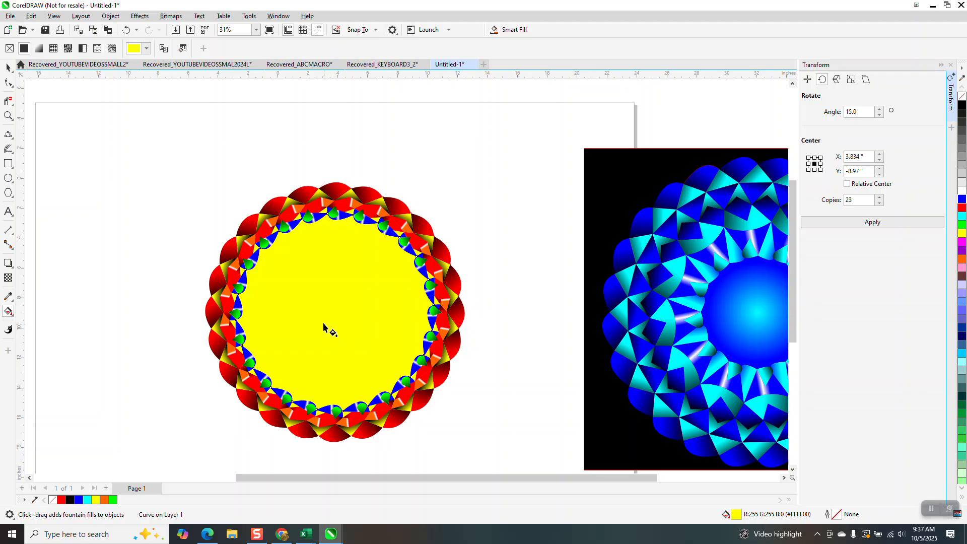
{"action": "mouse_move", "coordinate": [324, 323]}
{"action": "left_mouse_down"}
{"action": "mouse_move", "coordinate": [382, 290]}
{"action": "mouse_move", "coordinate": [326, 309]}
{"action": "left_mouse_up"}
{"action": "left_click", "coordinate": [179, 49]}
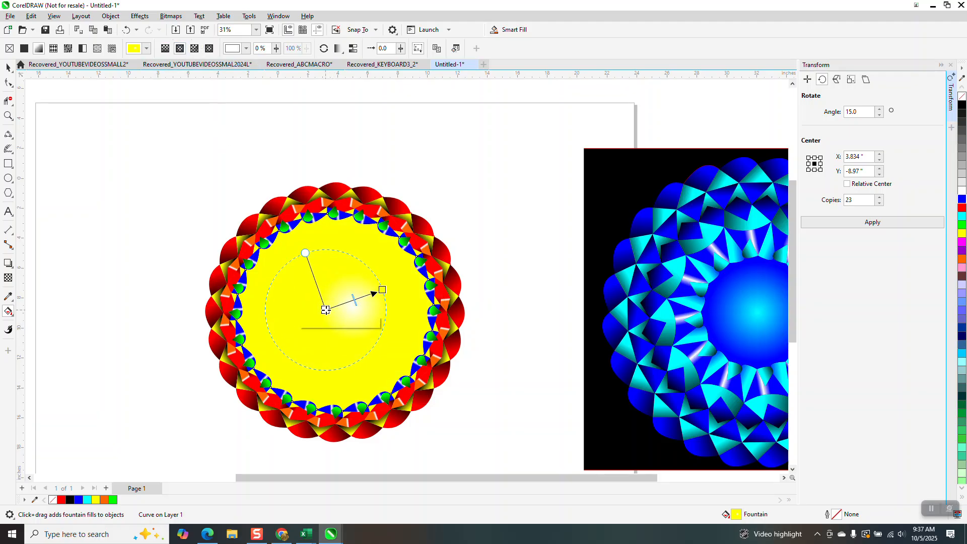
{"action": "left_click_drag", "start_coordinate": [382, 290], "coordinate": [408, 282]}
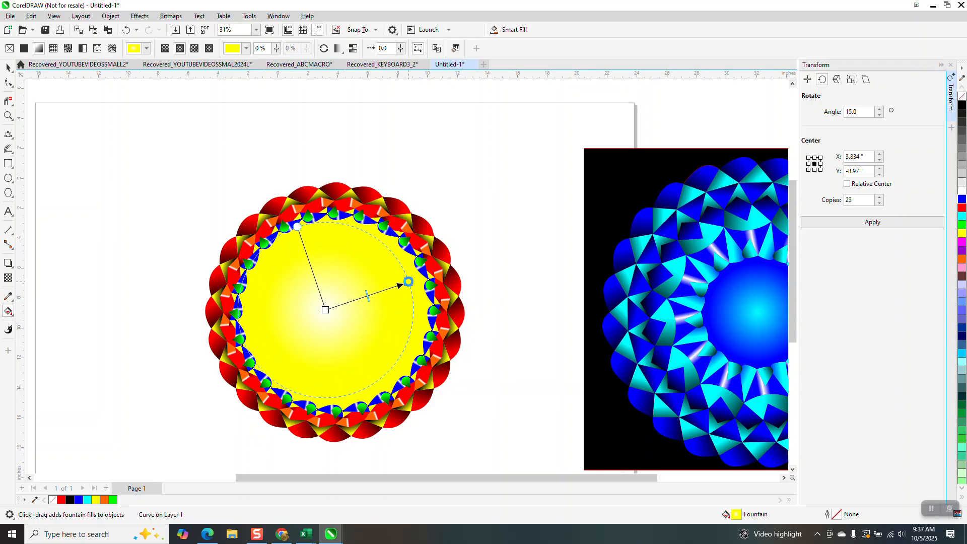
{"action": "left_click_drag", "start_coordinate": [328, 311], "coordinate": [335, 311]}
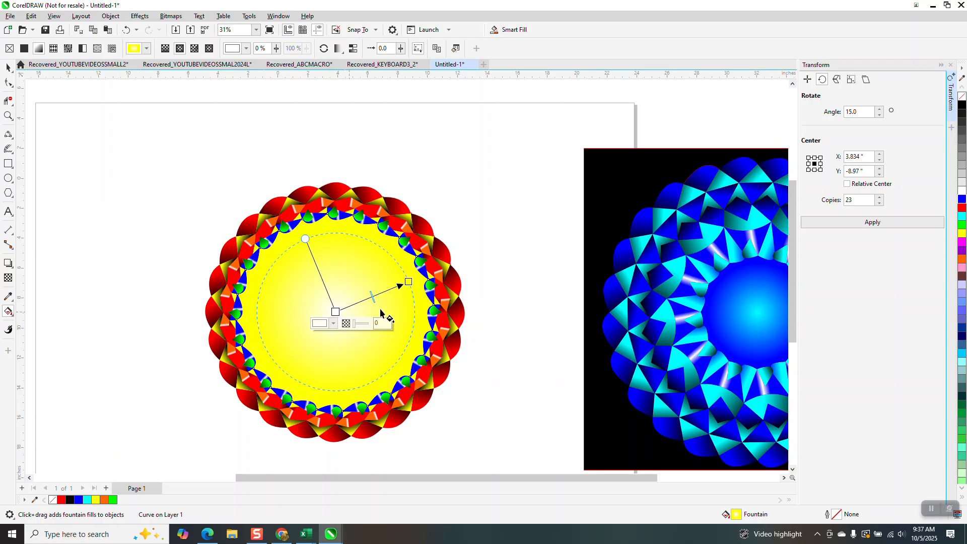
{"action": "double_click", "coordinate": [962, 208]}
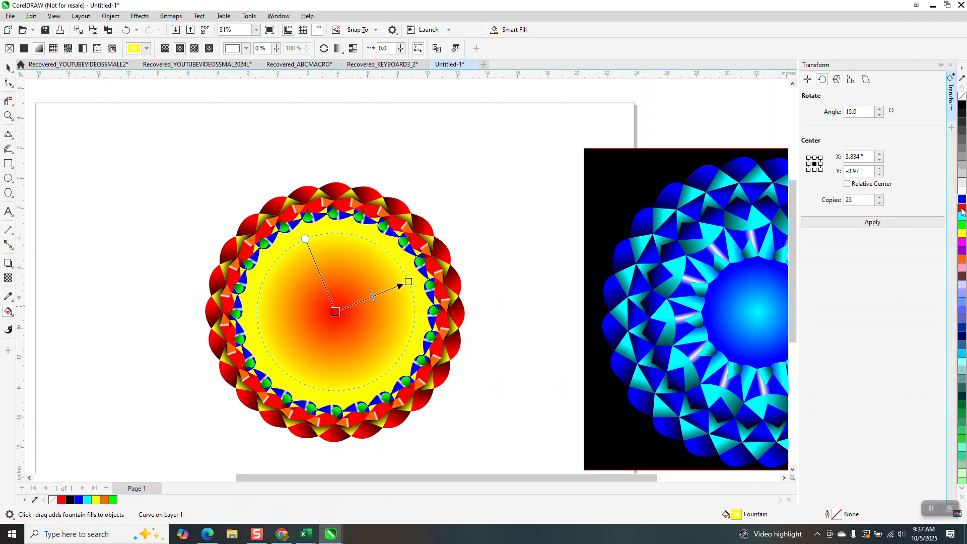
- Replace the center area's fill with the preset orange and yellow sunburst fountain fill and deselect it
{"action": "left_click", "coordinate": [584, 377]}
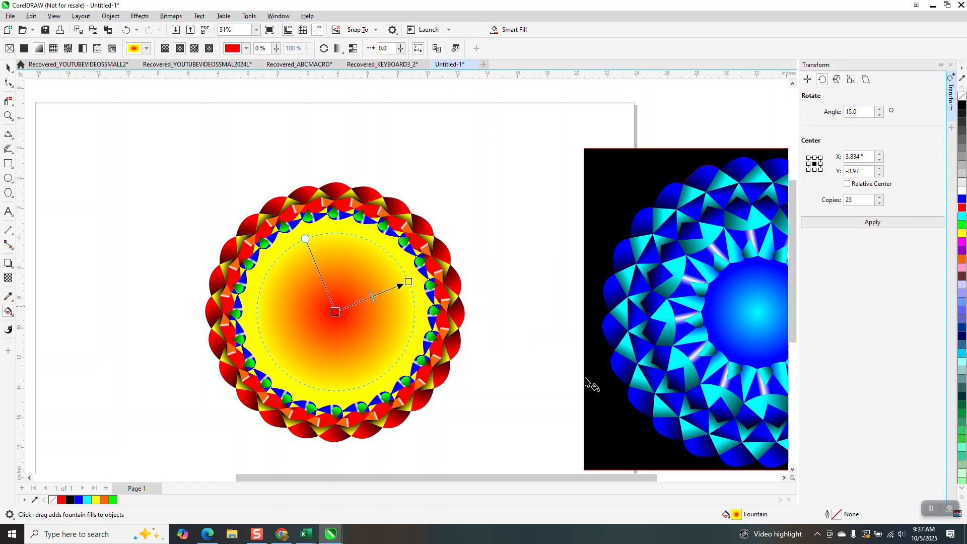
{"action": "left_click", "coordinate": [146, 48]}
{"action": "left_click", "coordinate": [215, 195]}
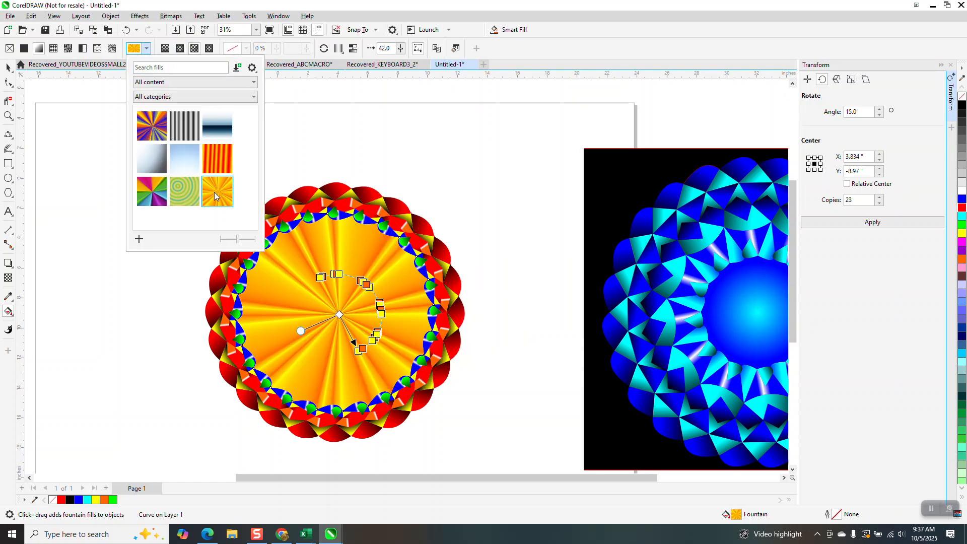
{"action": "left_click", "coordinate": [90, 138]}
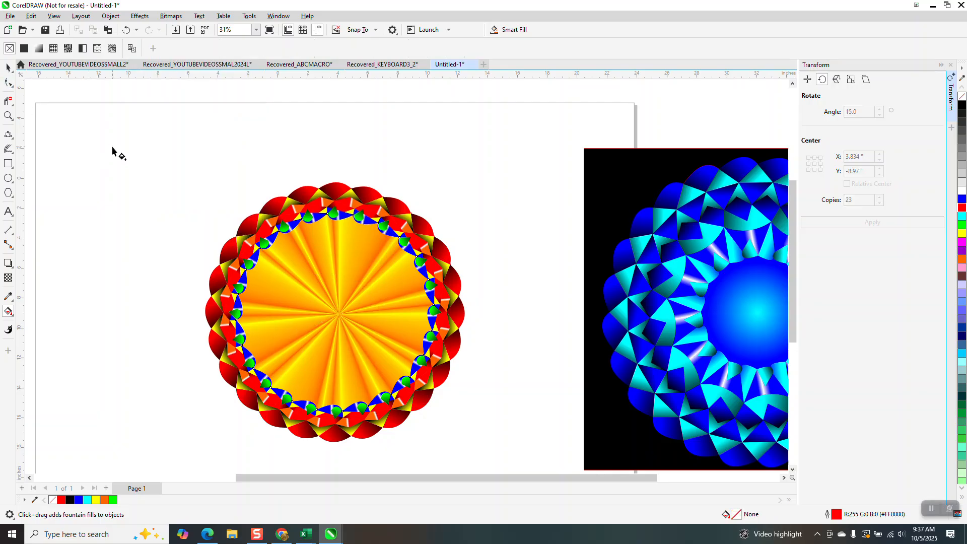
- Close the Transform docker and review the ring's shapes and the sunburst center of the mandala
{"action": "left_click", "coordinate": [13, 122]}
{"action": "left_click", "coordinate": [265, 174]}
{"action": "left_click", "coordinate": [9, 117]}
{"action": "left_click", "coordinate": [301, 223]}
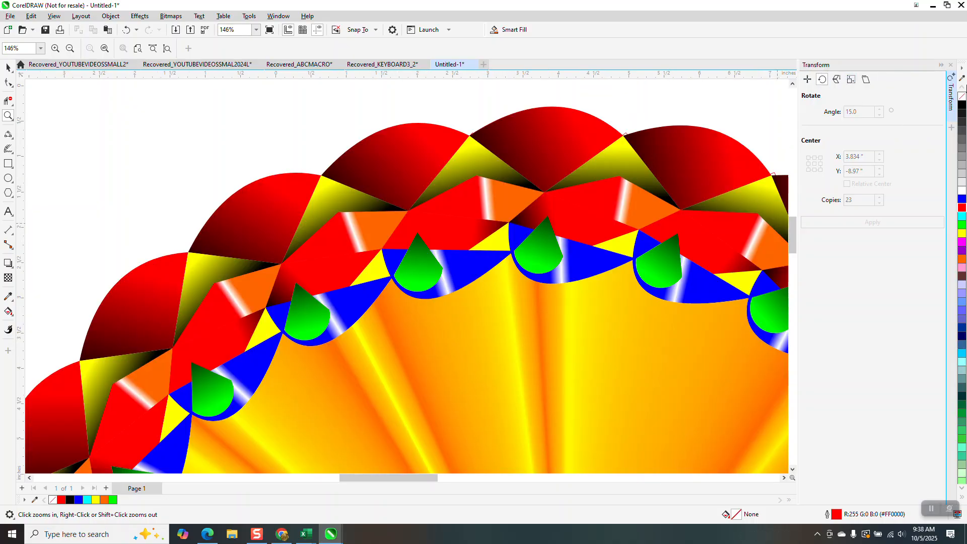
{"action": "left_click", "coordinate": [948, 66]}
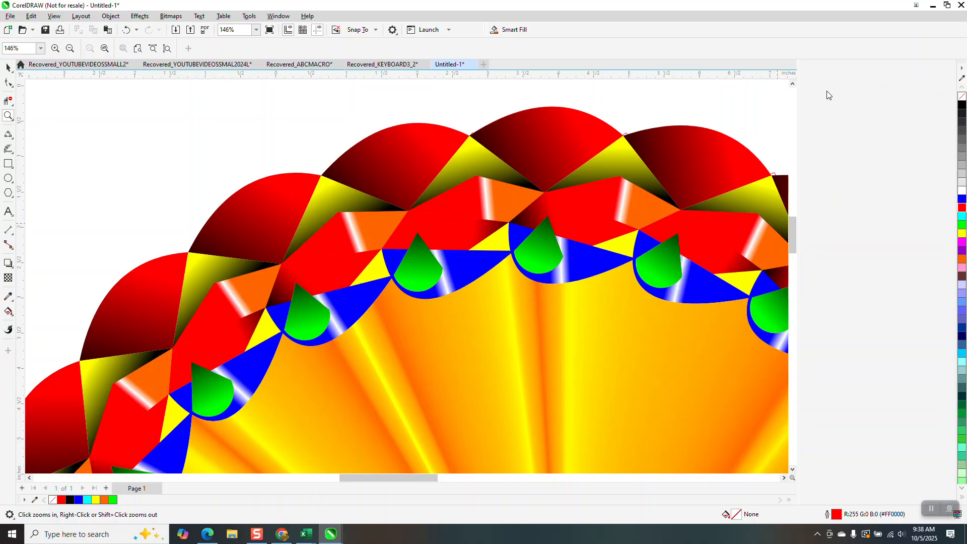
{"action": "scroll", "coordinate": [473, 113], "scroll_direction": "down", "scroll_amount": 3}
{"action": "scroll", "coordinate": [472, 111], "scroll_direction": "down", "scroll_amount": 1}
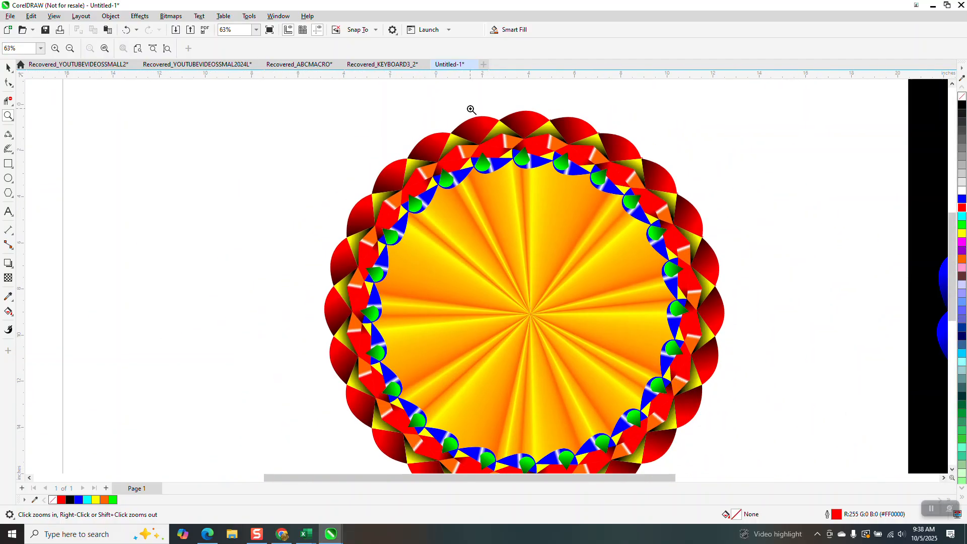